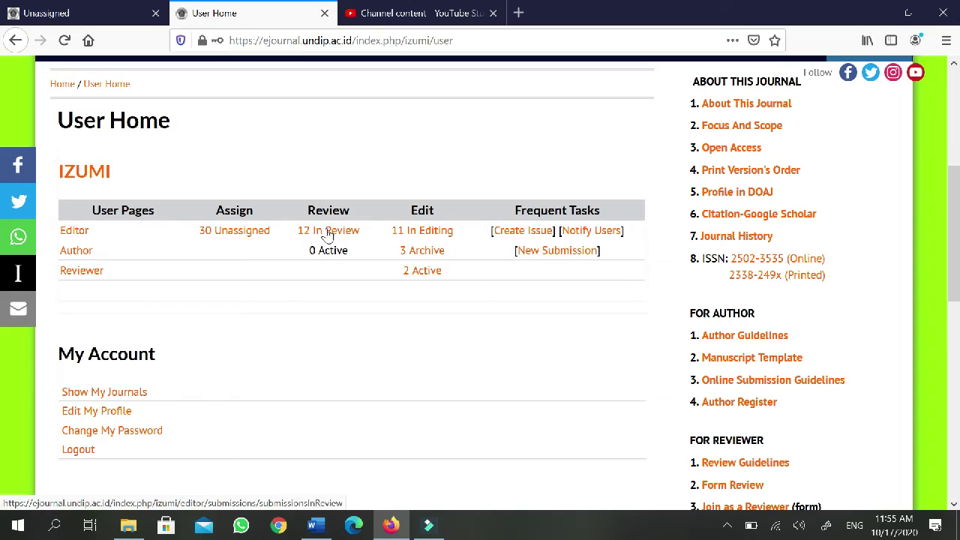
Step: Open the submission "Story Meaning in Warera no Jidai no Fuukoroa" from the editor's list of submissions in review
left_click(328, 234)
scroll(519, 450, "down", 10)
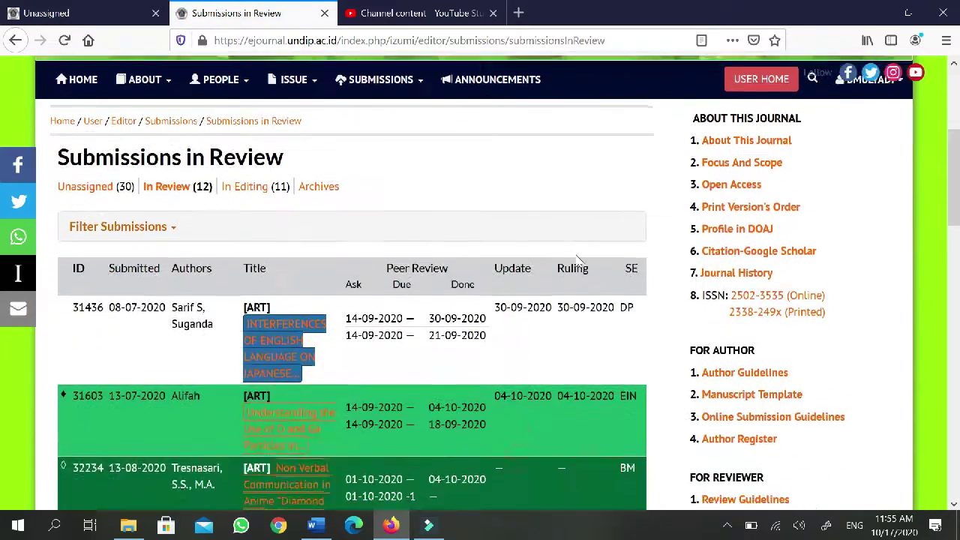
scroll(604, 242, "down", 7)
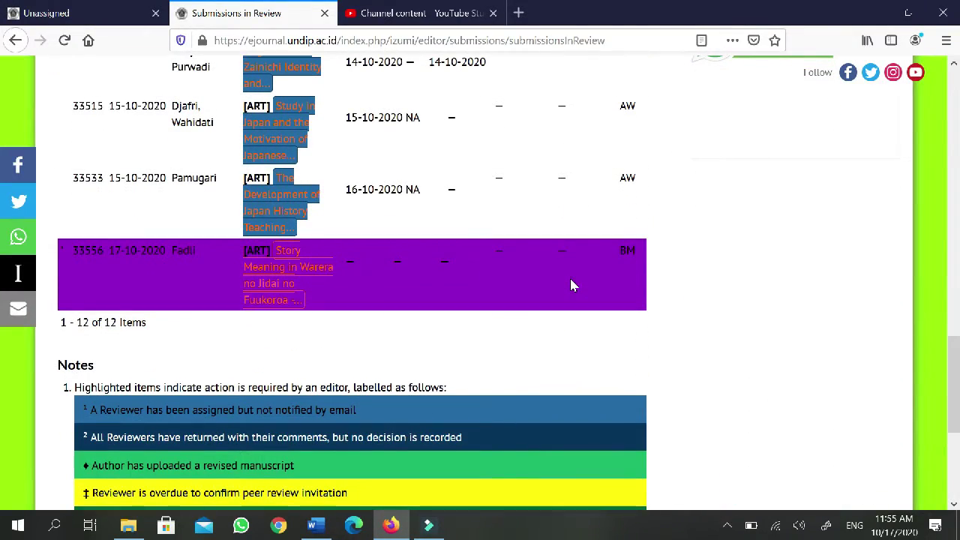
left_click(296, 269)
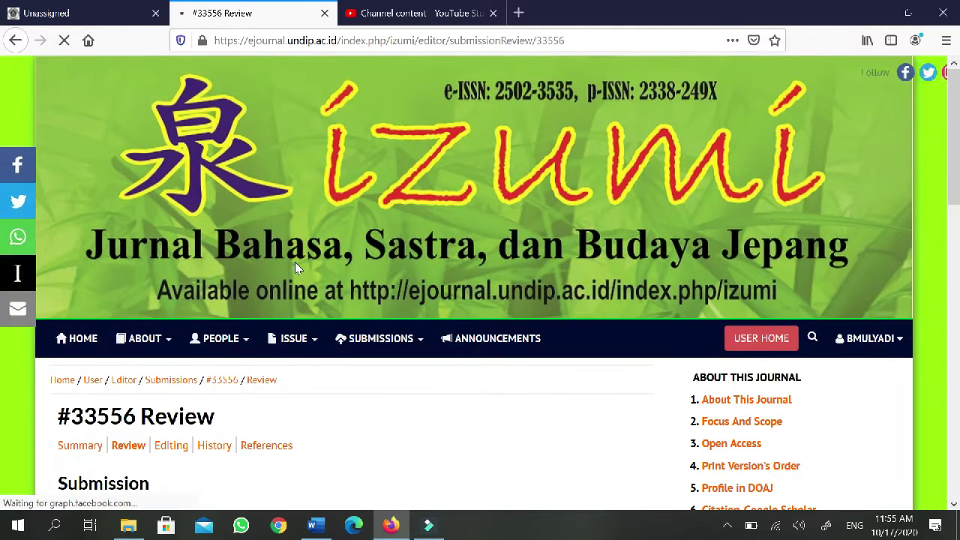
Step: Examine the submission details, Peer Review round 1 and Editor Decision sections of the submission's review page
scroll(561, 420, "down", 6)
scroll(607, 331, "down", 2)
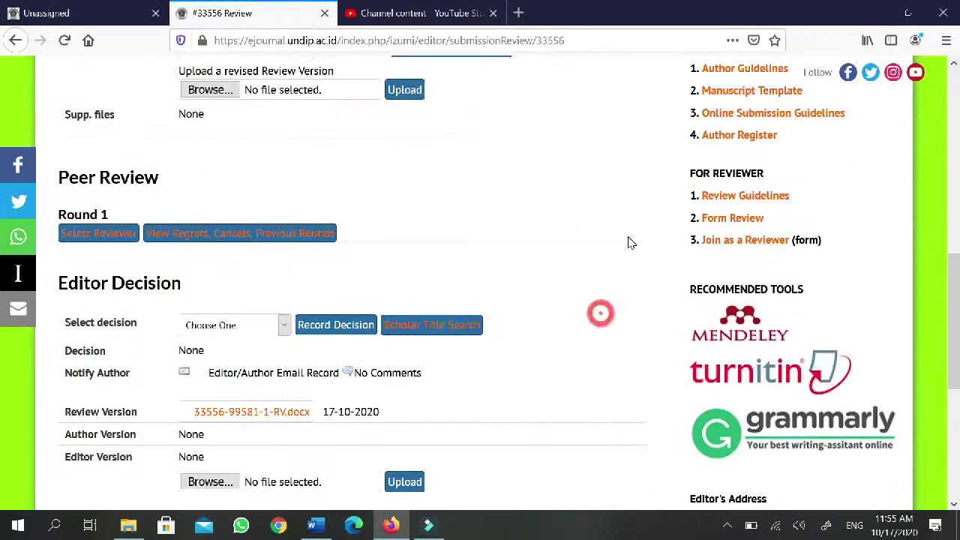
scroll(583, 293, "up", 2)
scroll(596, 380, "up", 1)
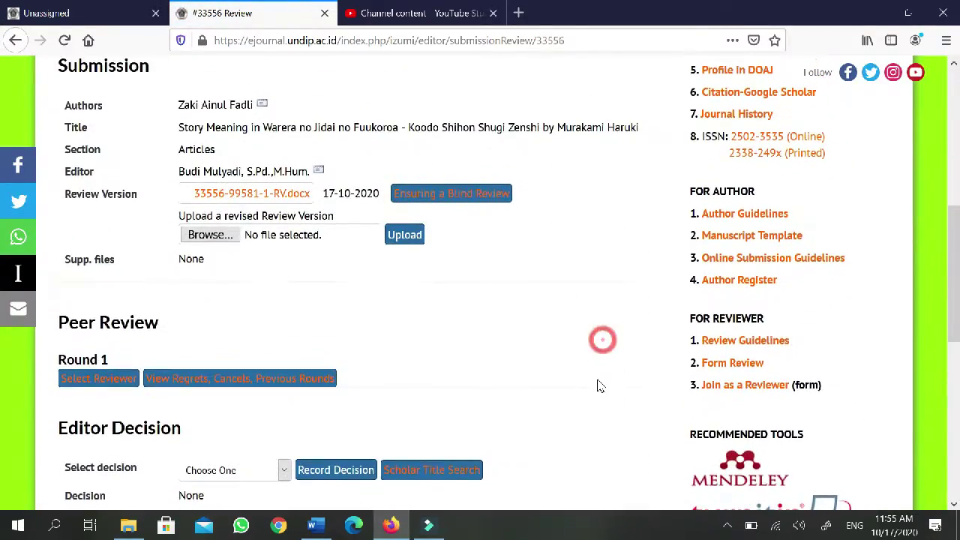
scroll(589, 398, "up", 1)
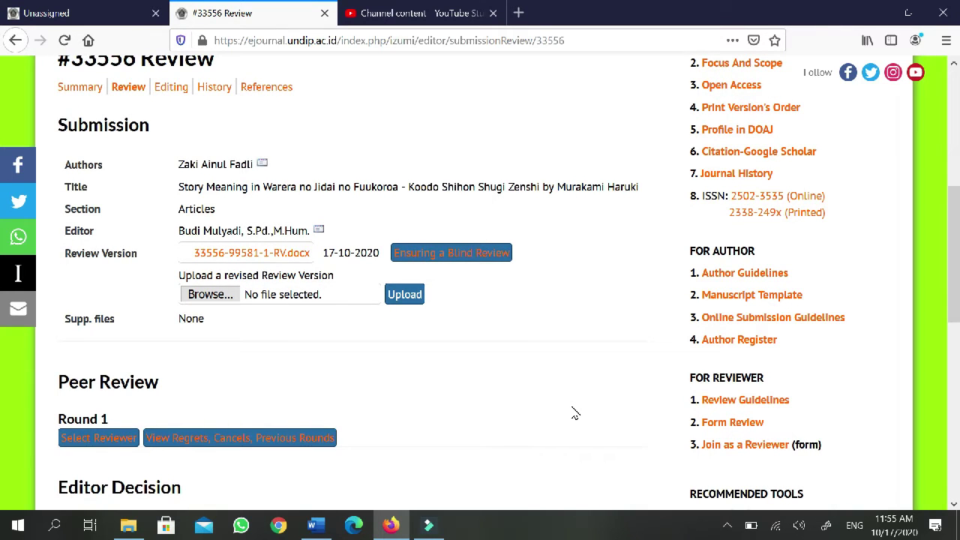
scroll(593, 390, "down", 1)
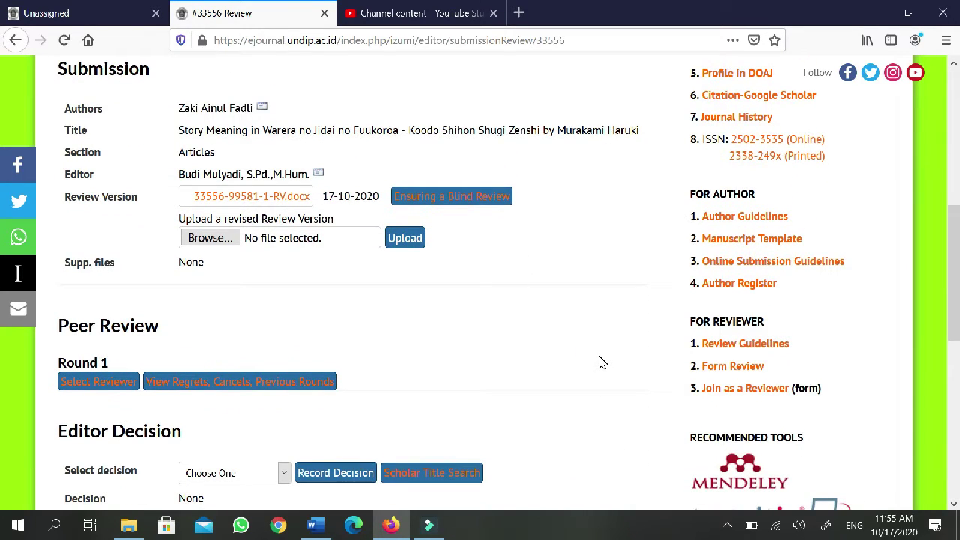
scroll(600, 361, "down", 2)
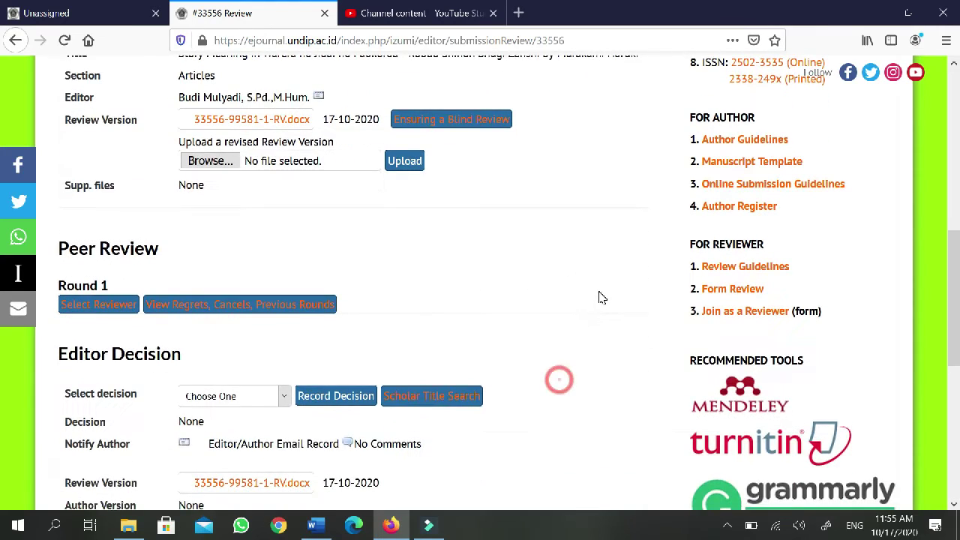
scroll(593, 420, "up", 4)
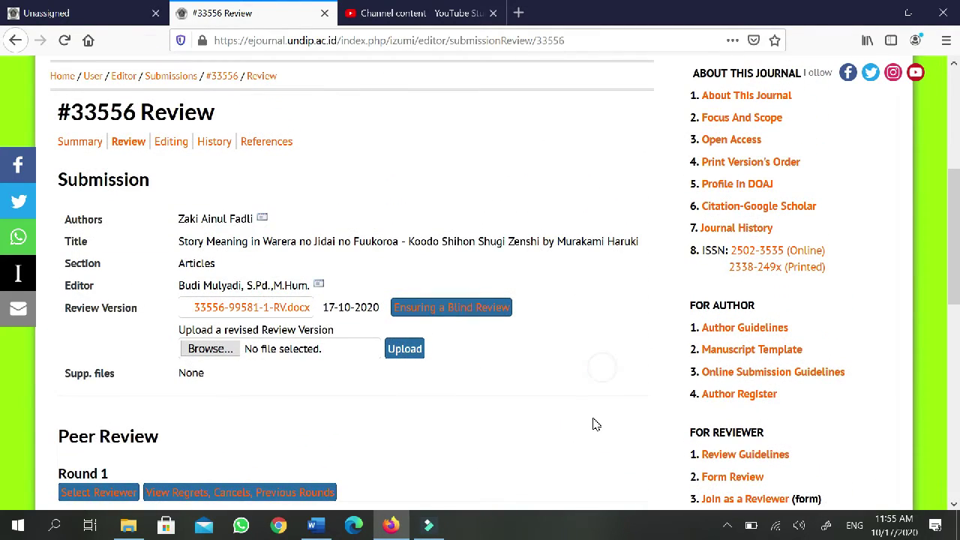
left_click(77, 144)
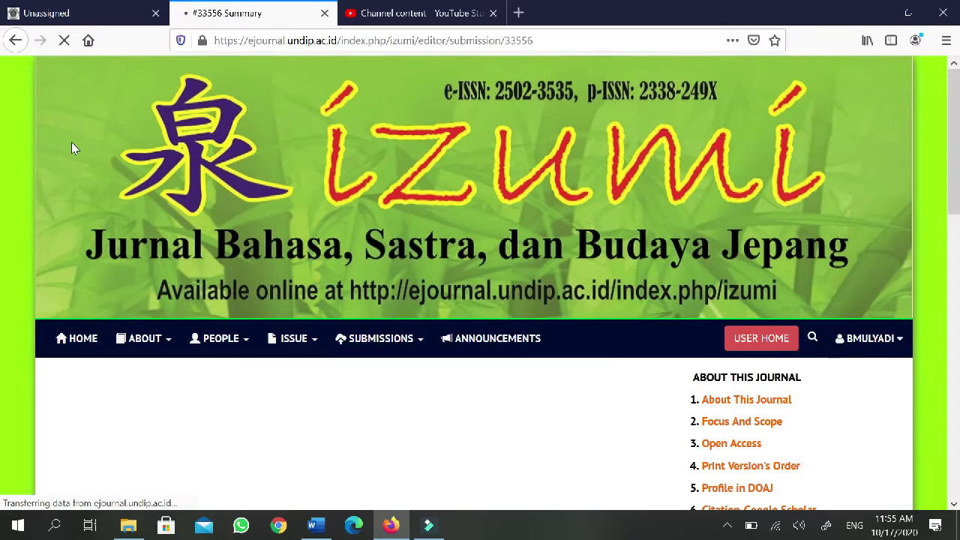
scroll(629, 269, "down", 2)
scroll(629, 269, "down", 3)
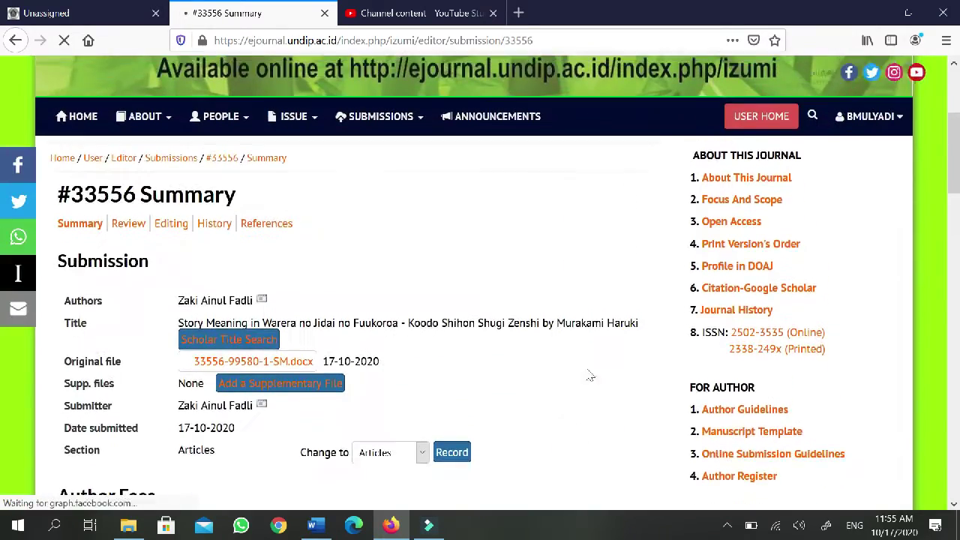
scroll(615, 296, "down", 1)
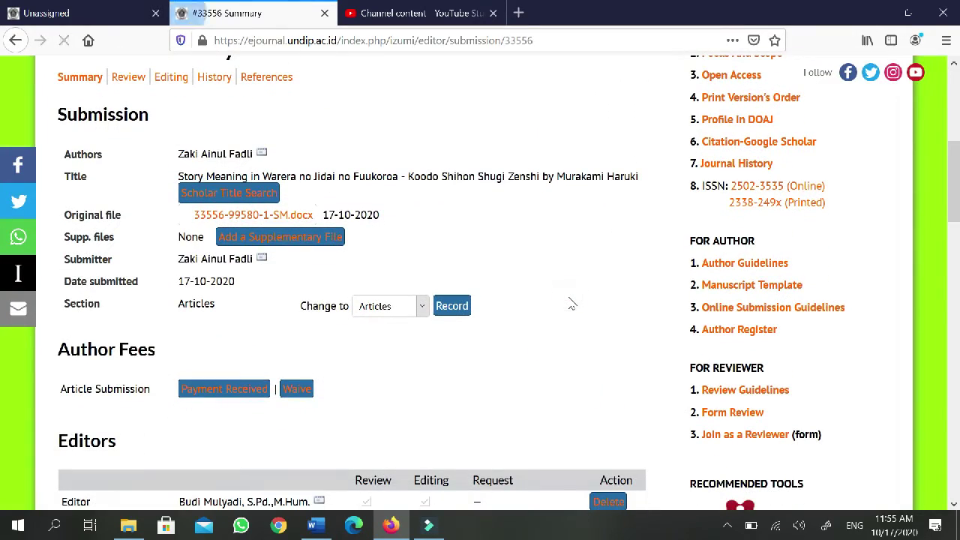
scroll(570, 304, "down", 1)
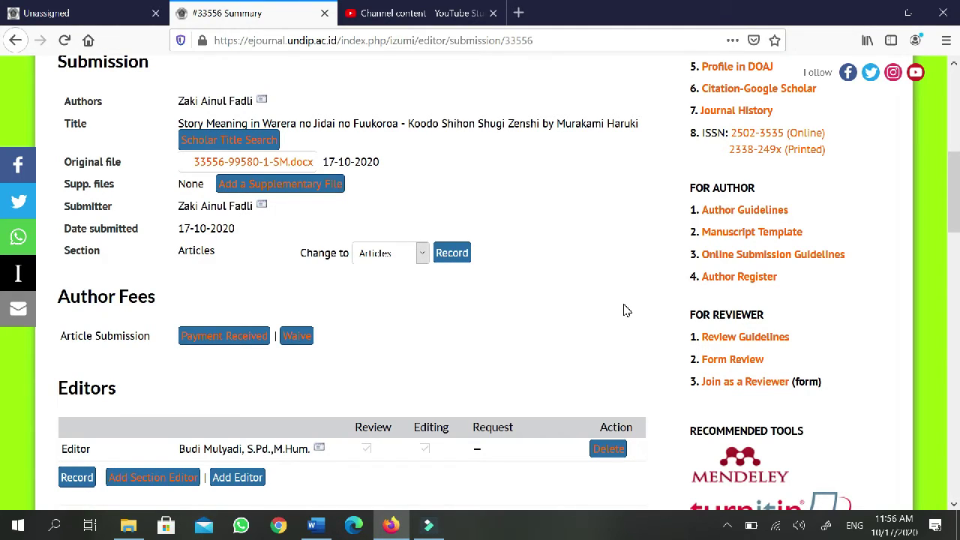
left_click(283, 162)
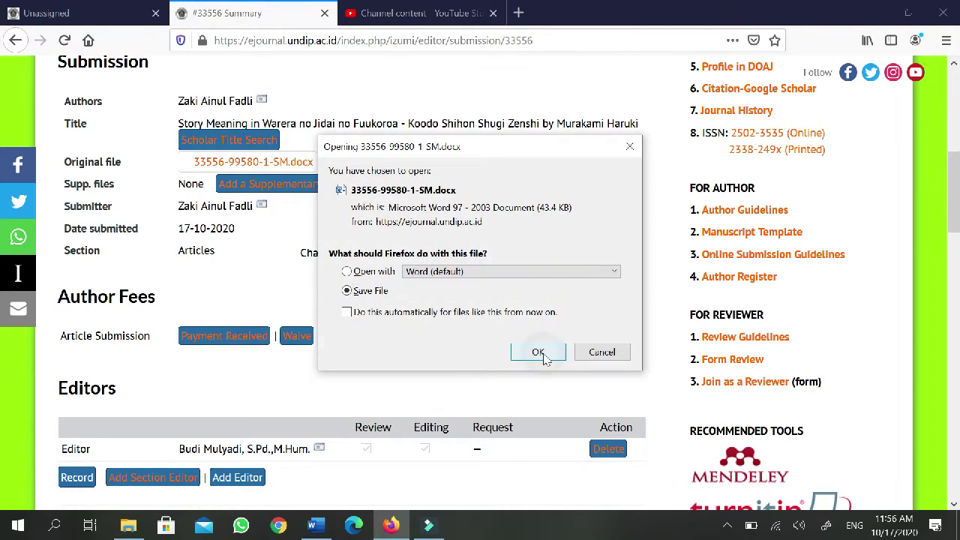
left_click(539, 353)
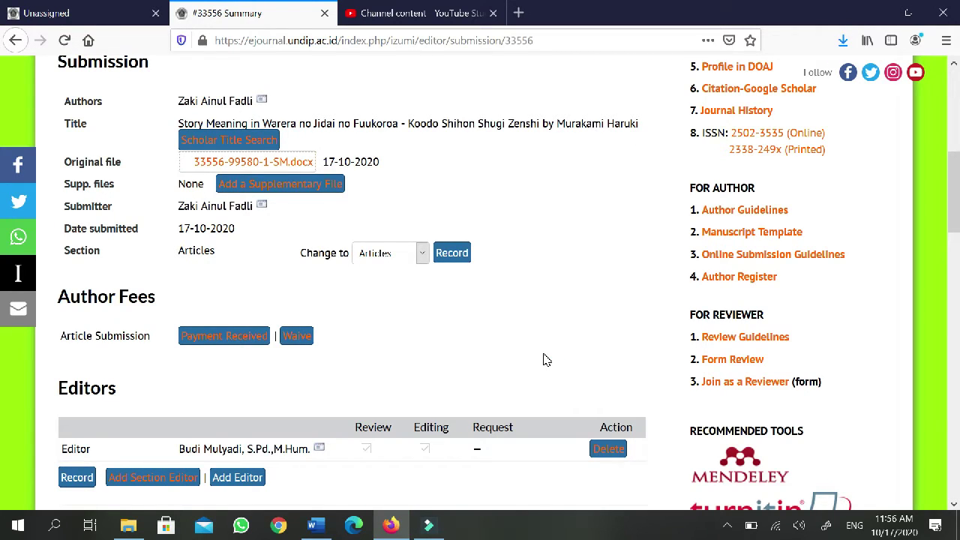
Step: Open the downloaded manuscript from the browser's downloads to view it in Word, and close the CONTOH ARTIKEL document
scroll(546, 360, "down", 1)
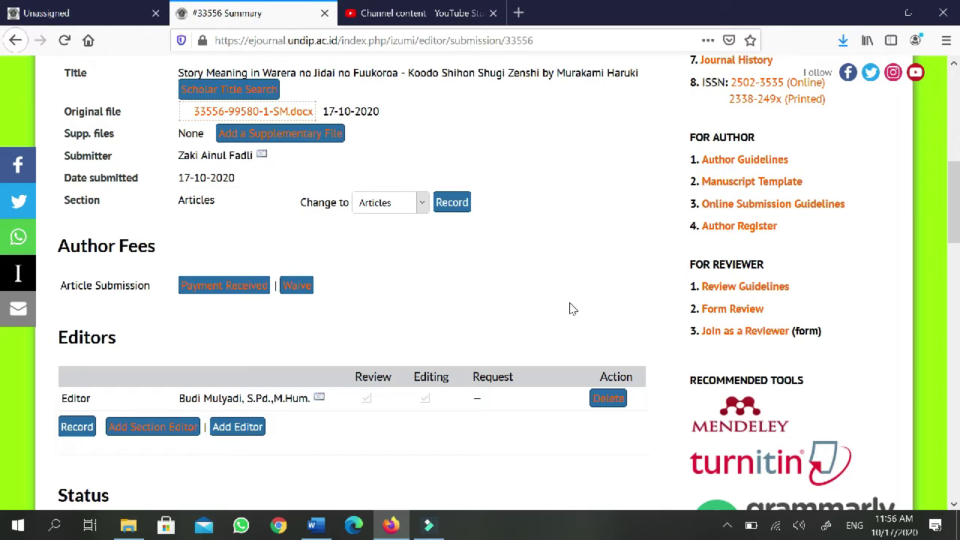
left_click(843, 40)
left_click(615, 78)
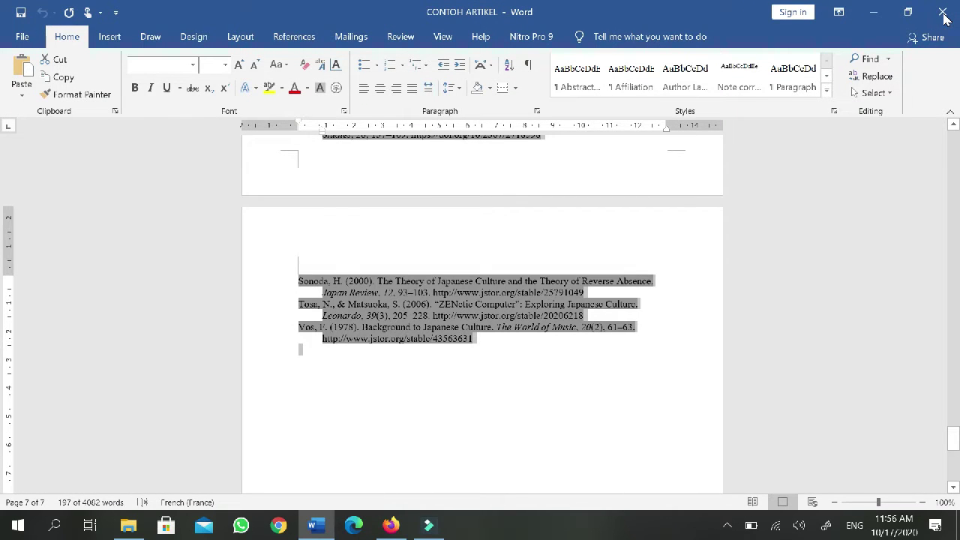
left_click(944, 12)
Step: Return to the submission's review page and examine its review version, reviewer selection and editor decision options
scroll(454, 247, "up", 3)
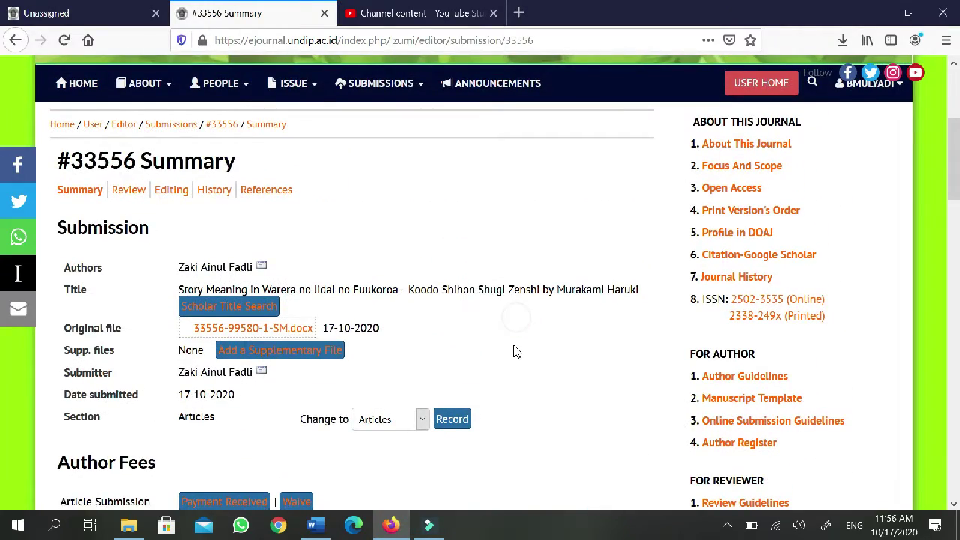
left_click(129, 189)
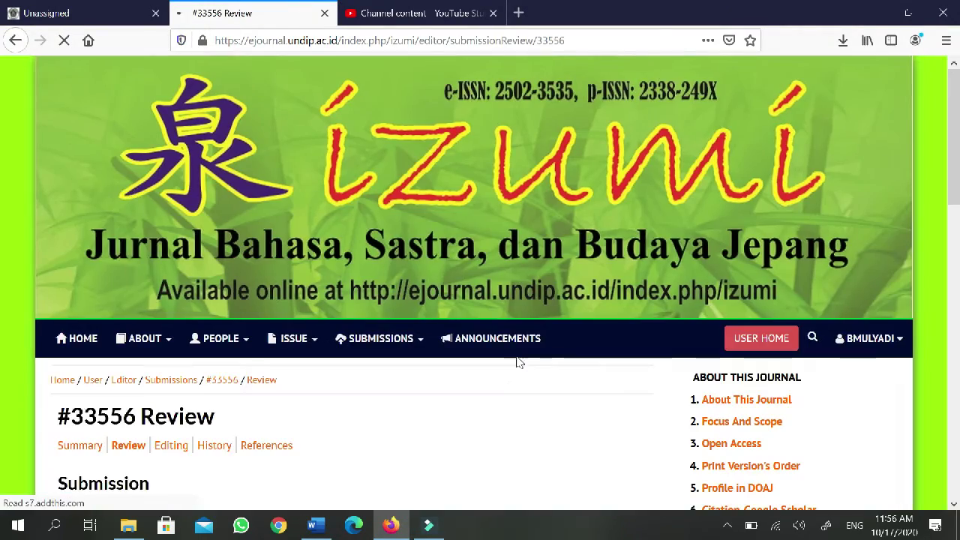
scroll(520, 363, "down", 5)
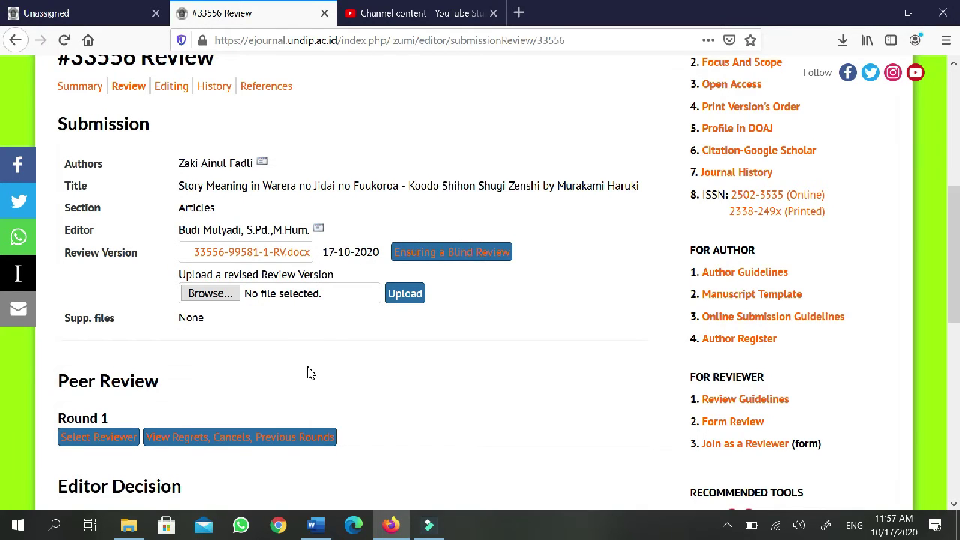
scroll(510, 382, "down", 1)
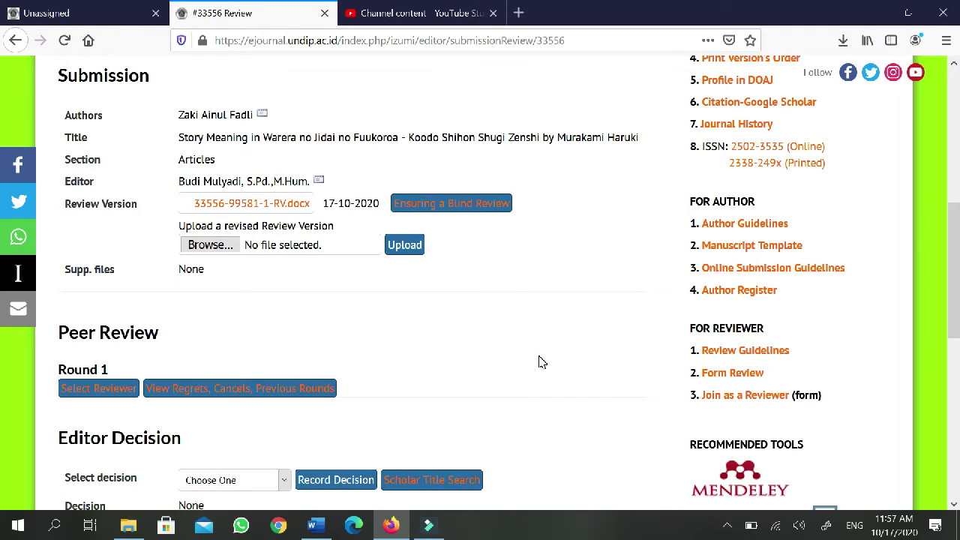
scroll(540, 363, "down", 1)
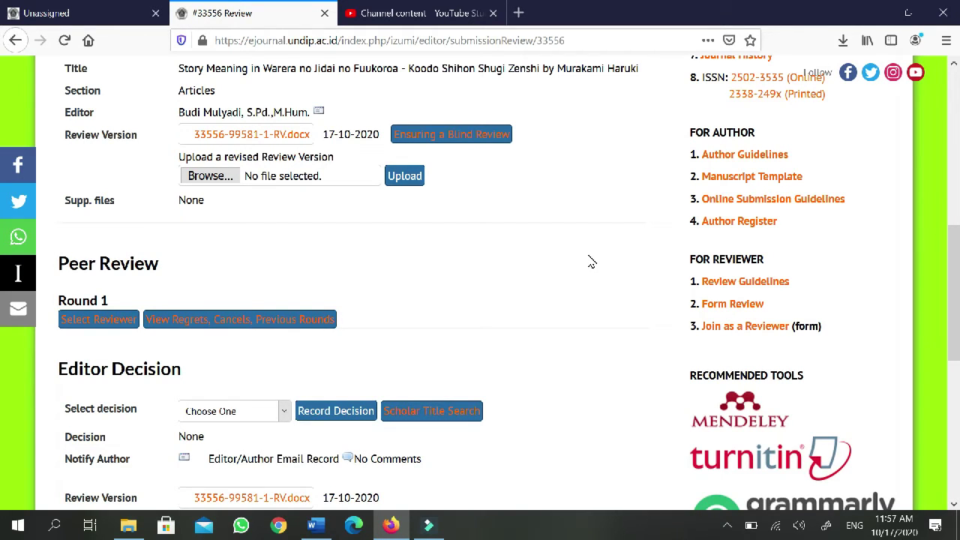
scroll(590, 261, "up", 1)
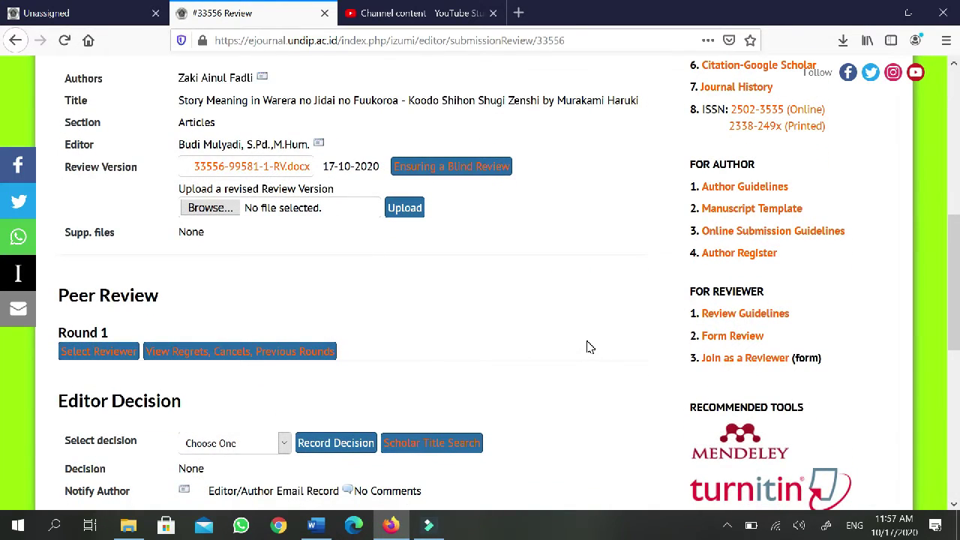
scroll(588, 347, "up", 3)
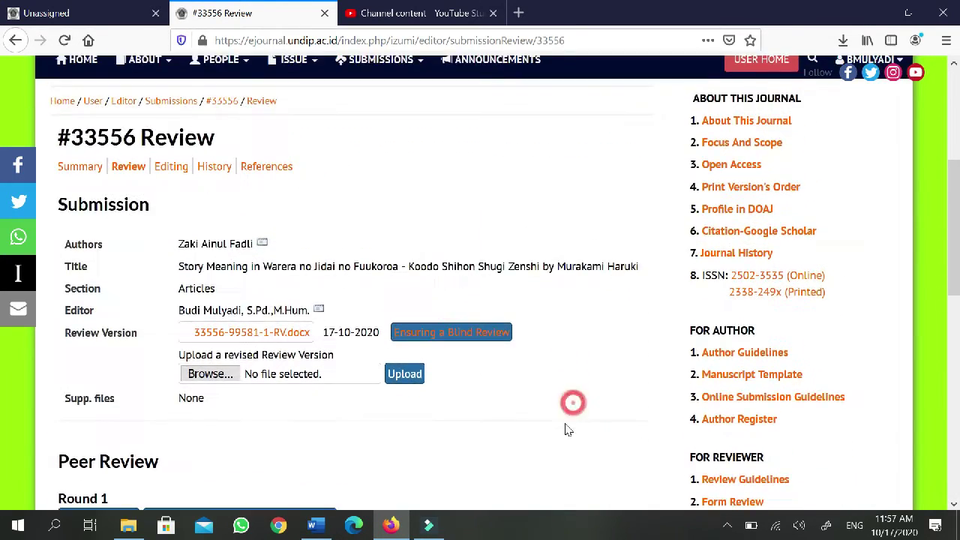
Step: Reopen the submission's summary page and check its editors, status, author metadata, title and abstract, indexing and references
left_click(79, 168)
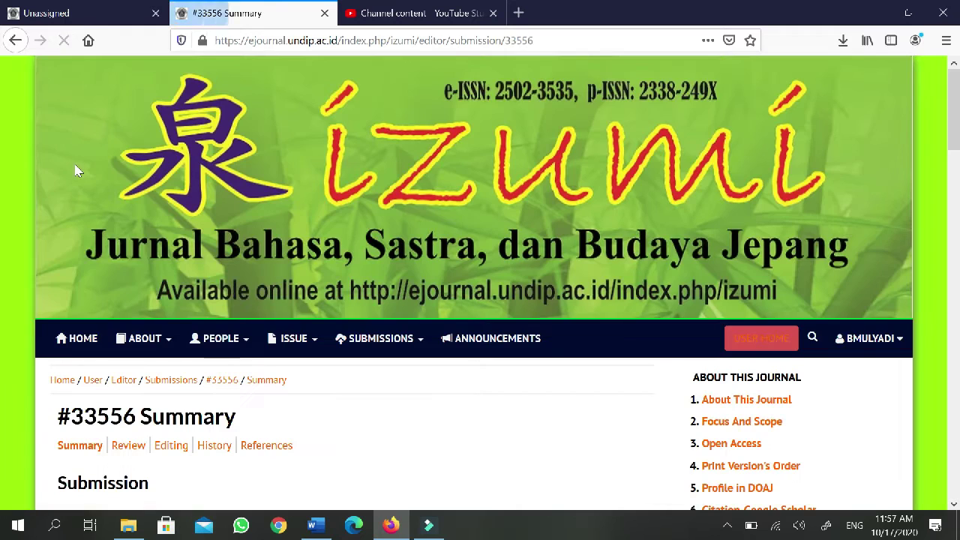
scroll(596, 221, "down", 8)
scroll(573, 235, "down", 4)
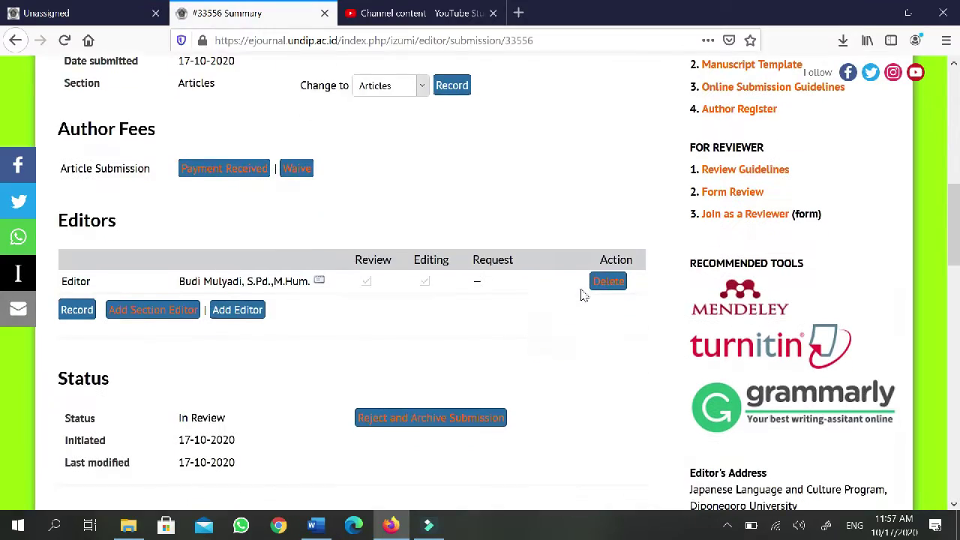
scroll(599, 276, "down", 3)
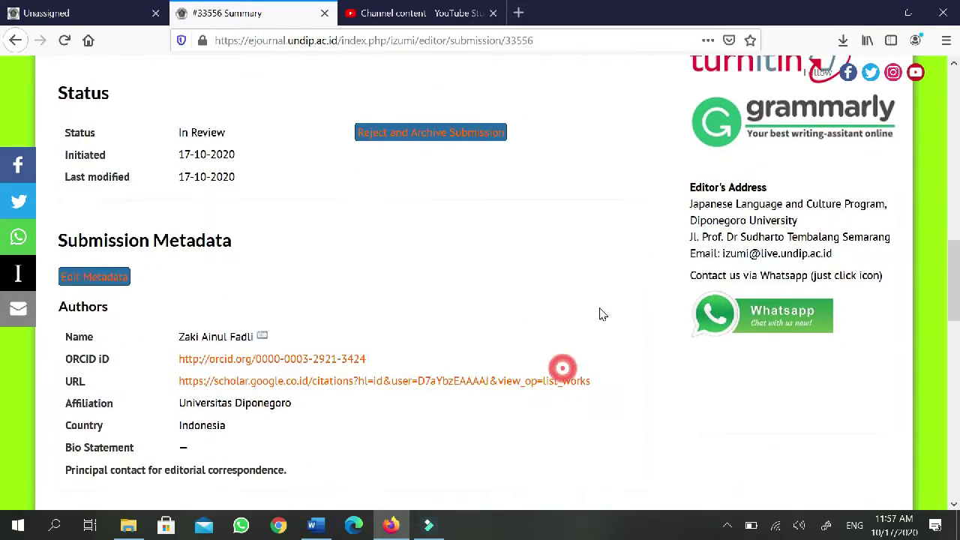
scroll(517, 247, "down", 4)
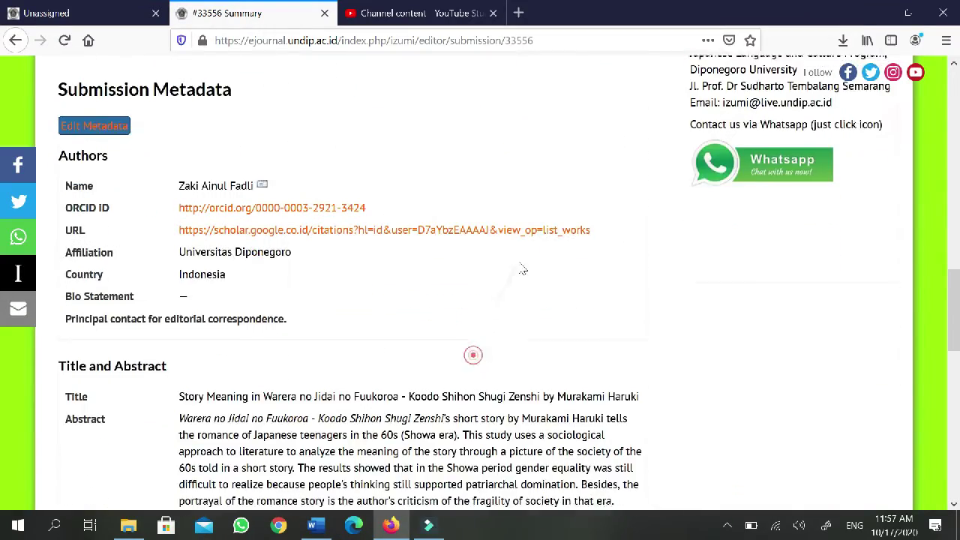
scroll(574, 284, "down", 4)
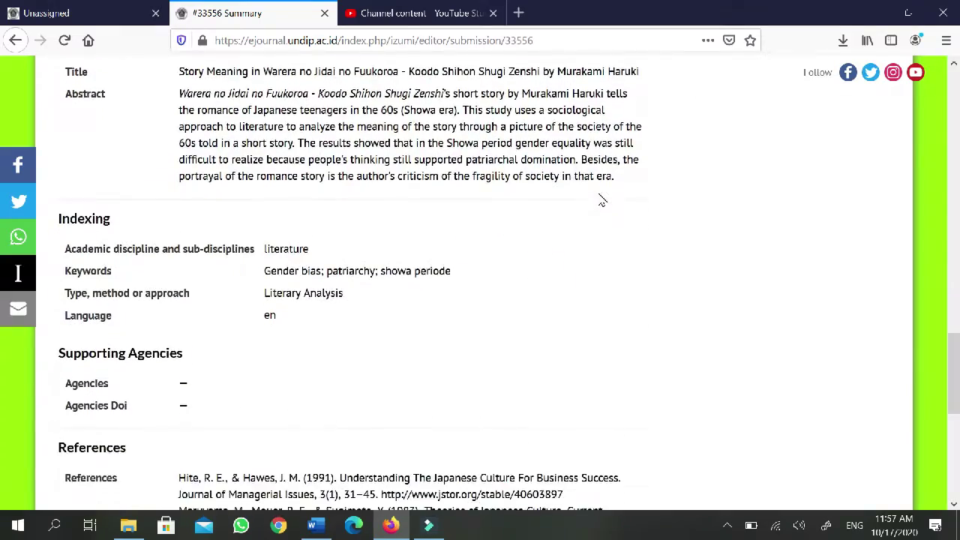
scroll(579, 215, "down", 2)
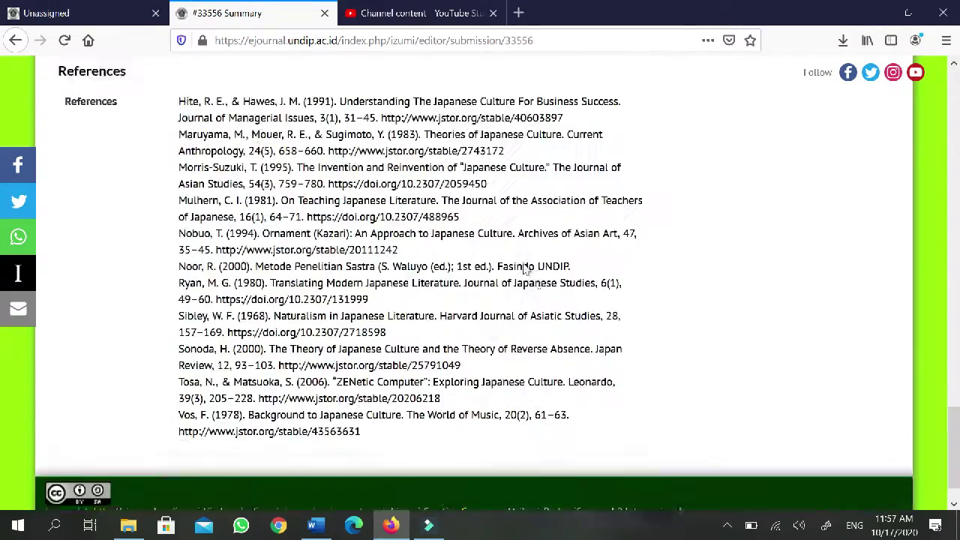
scroll(555, 375, "up", 3)
scroll(555, 391, "up", 2)
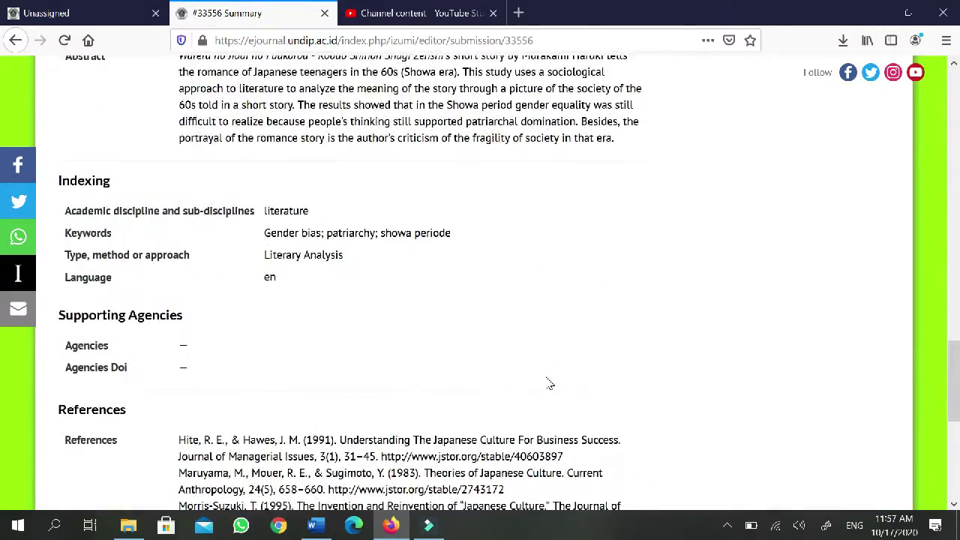
scroll(548, 384, "up", 2)
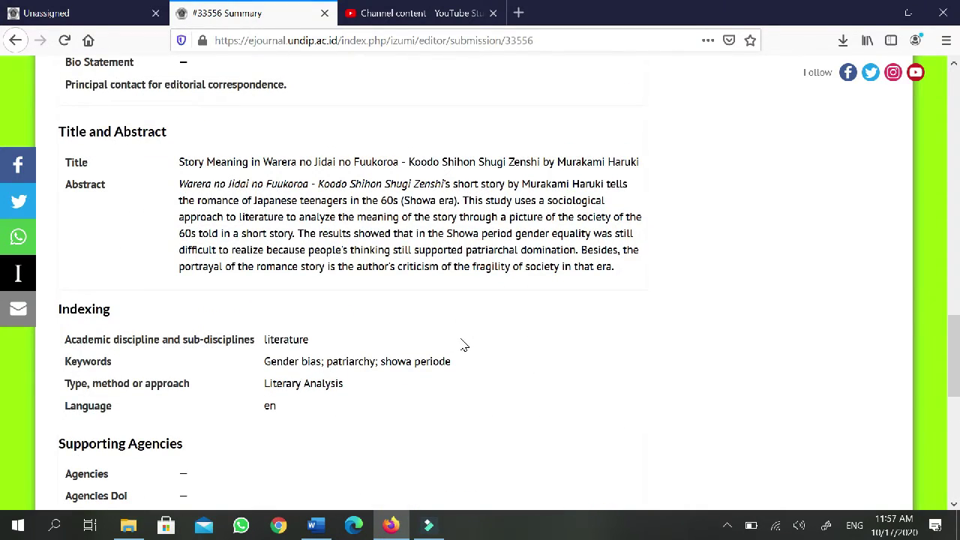
scroll(525, 390, "up", 4)
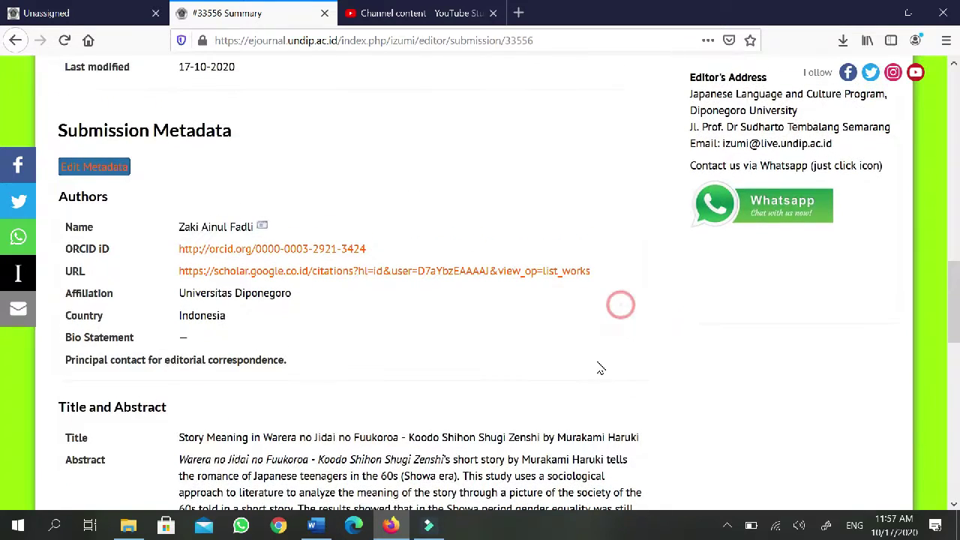
scroll(592, 360, "down", 1)
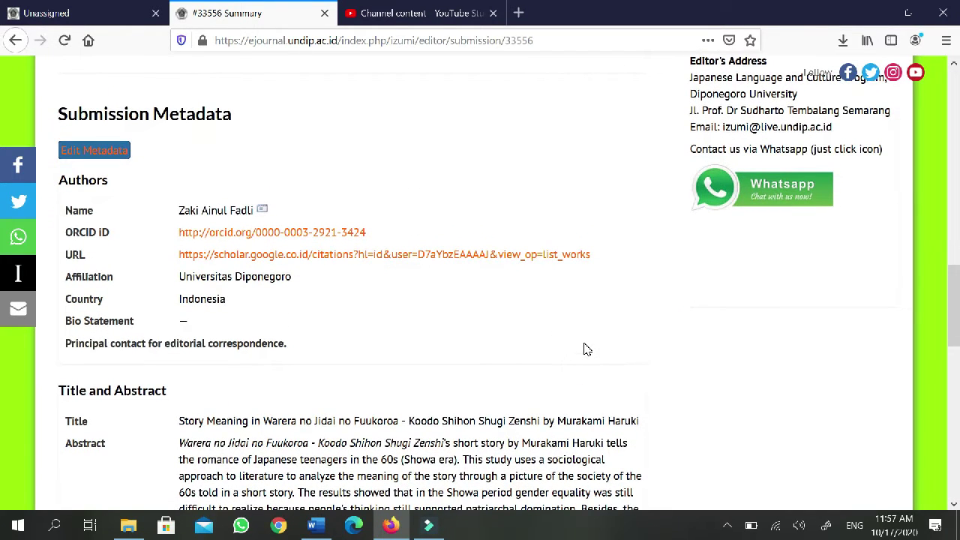
scroll(581, 361, "up", 1)
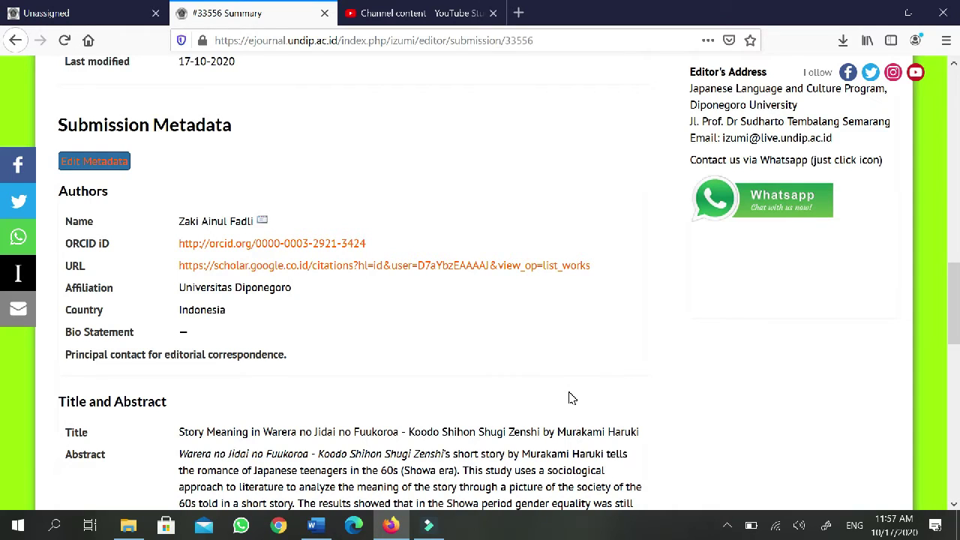
Step: Return from the submission's metadata to the top of its summary and open the submission's review page
scroll(566, 396, "up", 5)
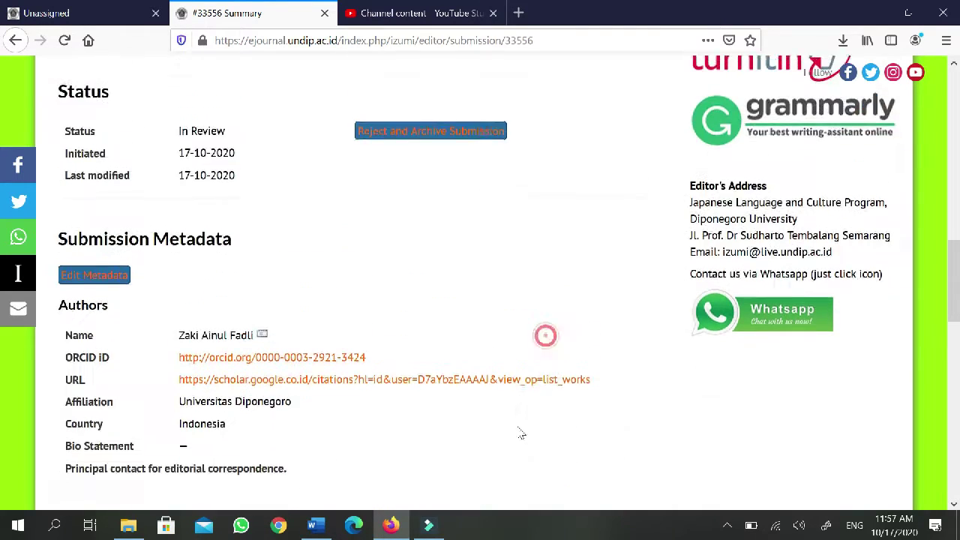
scroll(529, 385, "up", 4)
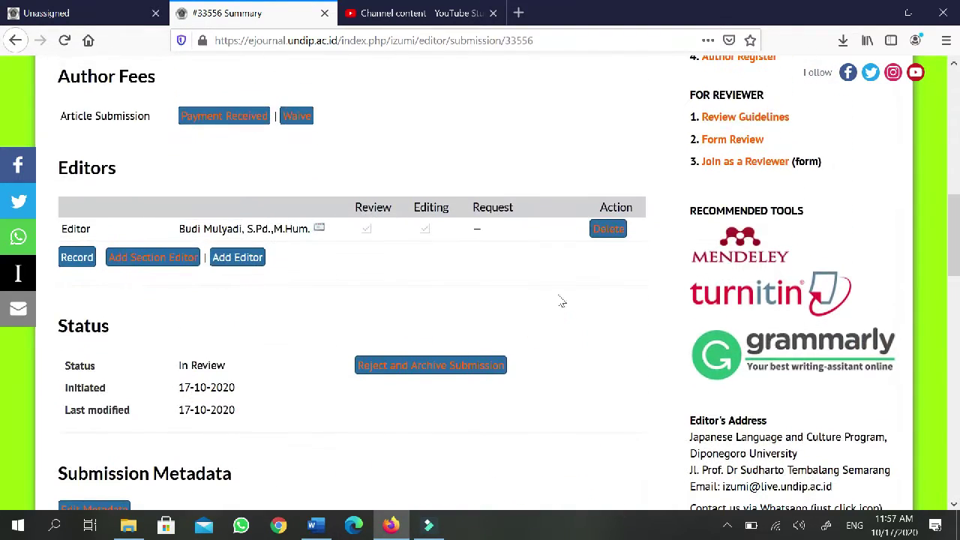
scroll(569, 338, "up", 1)
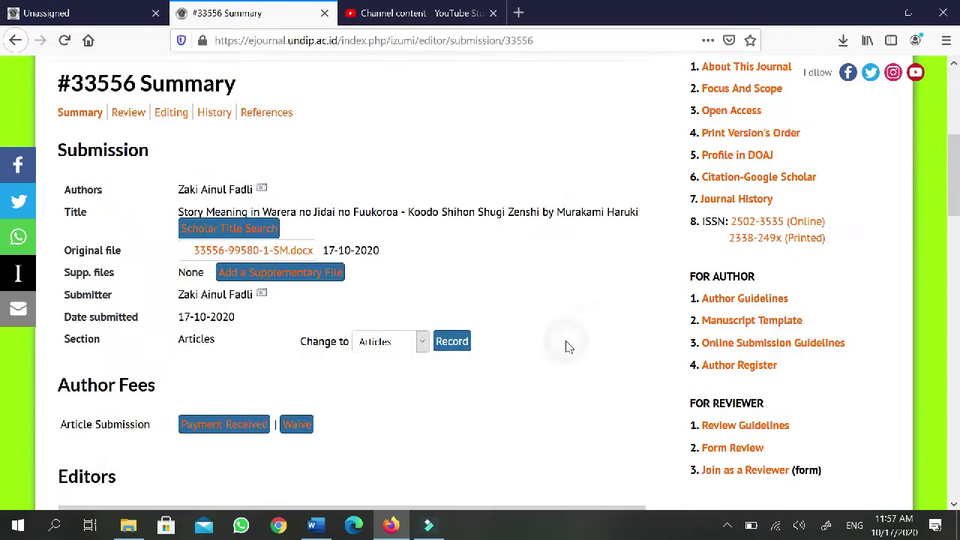
scroll(568, 347, "down", 1)
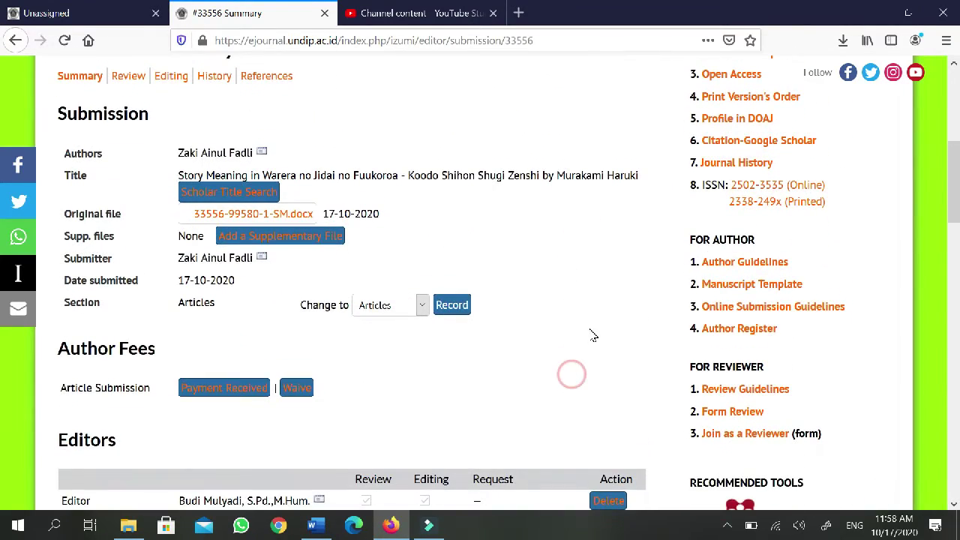
scroll(578, 342, "down", 1)
scroll(578, 341, "up", 1)
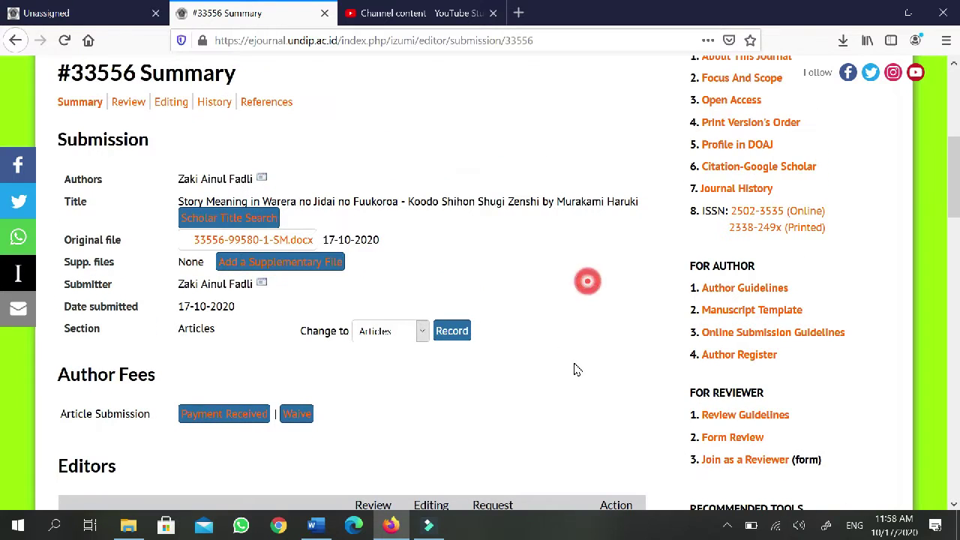
left_click(129, 101)
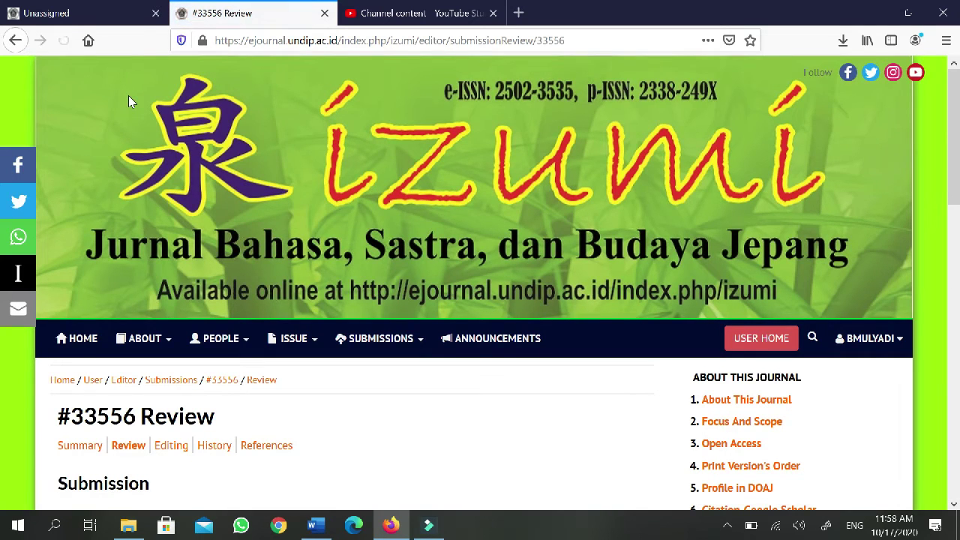
Step: Open the reviewer selection for Round 1 of the submission's peer review
scroll(623, 271, "down", 5)
scroll(623, 304, "down", 1)
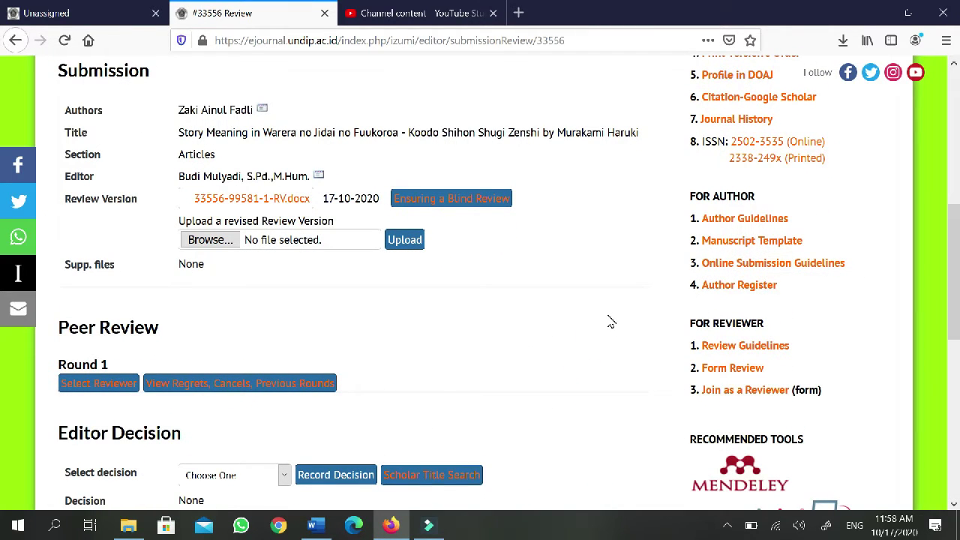
scroll(609, 304, "down", 2)
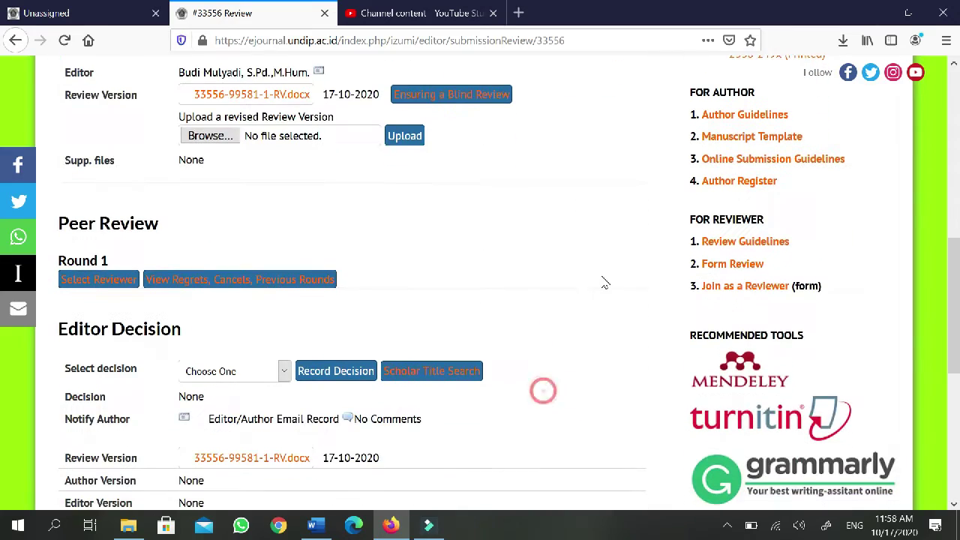
left_click(93, 279)
Step: Examine the first page of the reviewer list, including reviewing interests, completed reviews and active assignments
scroll(600, 247, "down", 8)
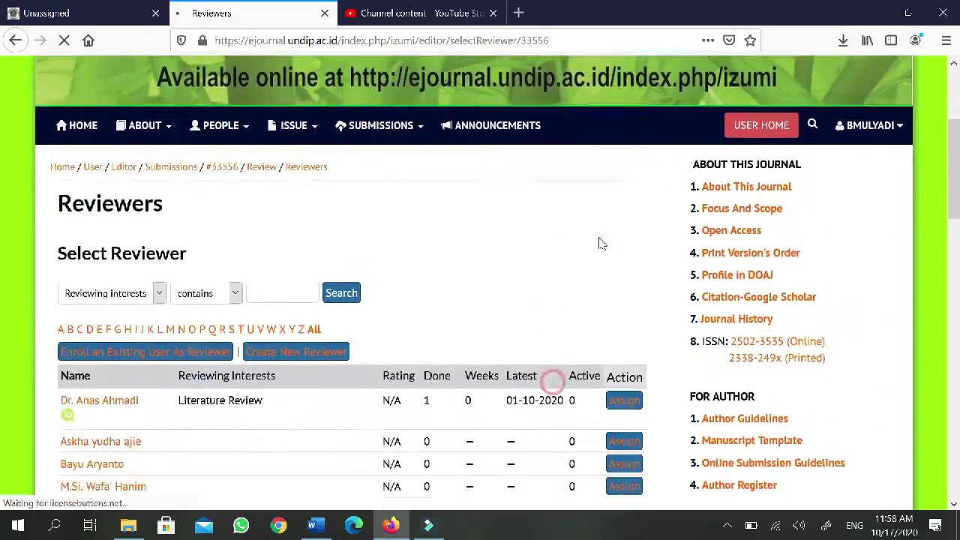
scroll(529, 314, "down", 3)
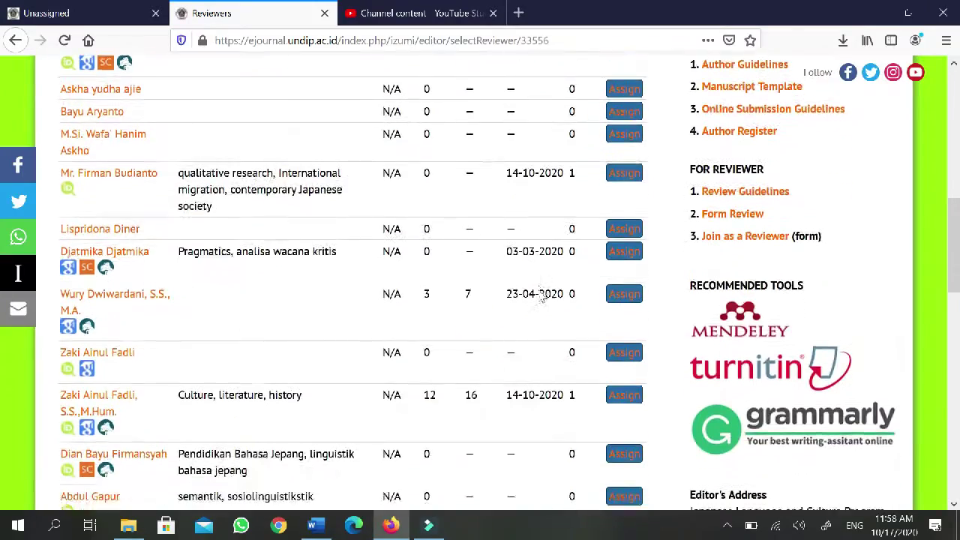
scroll(440, 345, "up", 3)
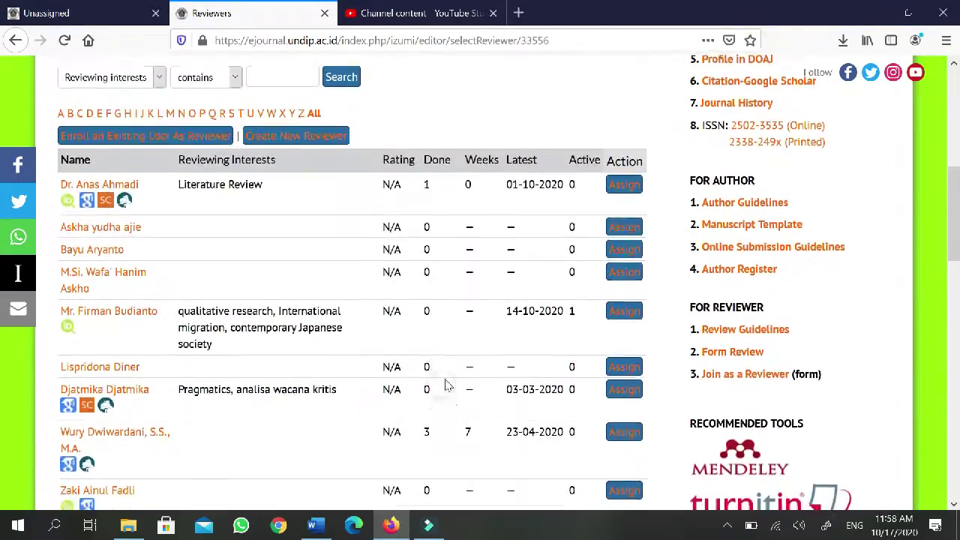
scroll(439, 420, "up", 1)
scroll(455, 349, "down", 3)
scroll(473, 312, "down", 2)
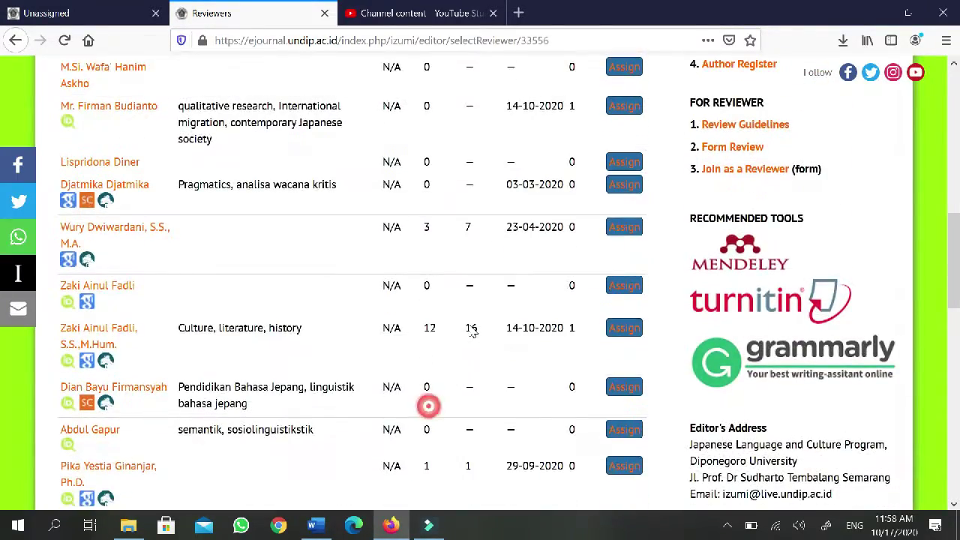
scroll(468, 377, "down", 6)
scroll(499, 339, "down", 5)
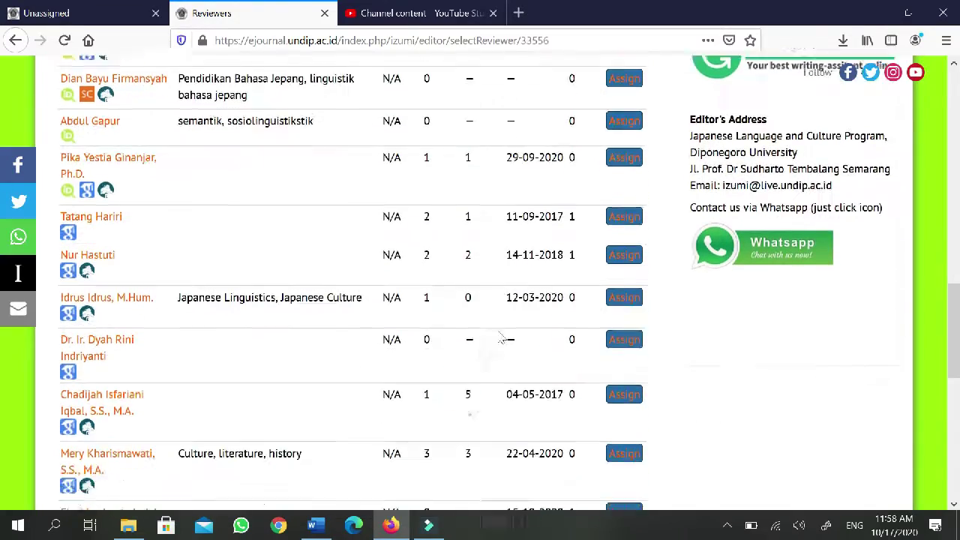
scroll(509, 316, "down", 5)
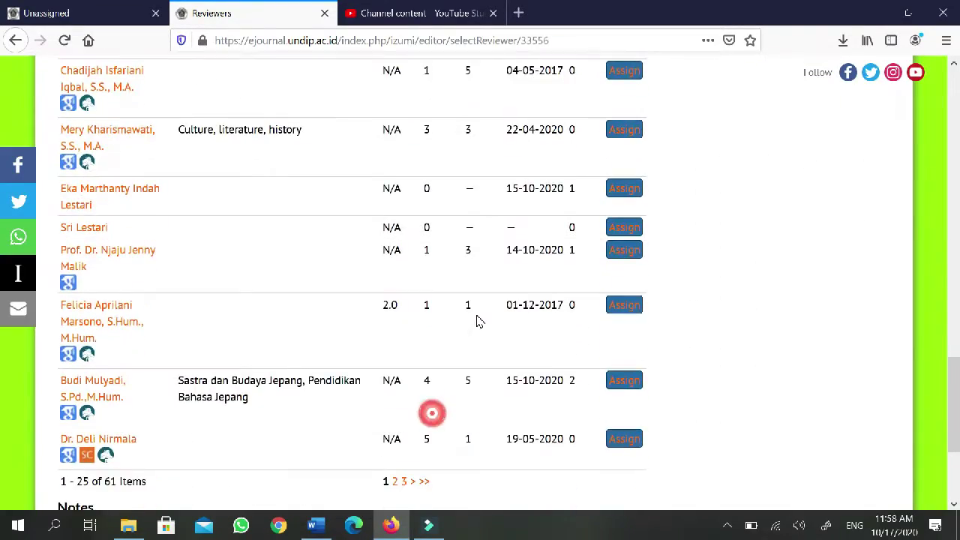
scroll(497, 318, "up", 2)
scroll(473, 437, "up", 8)
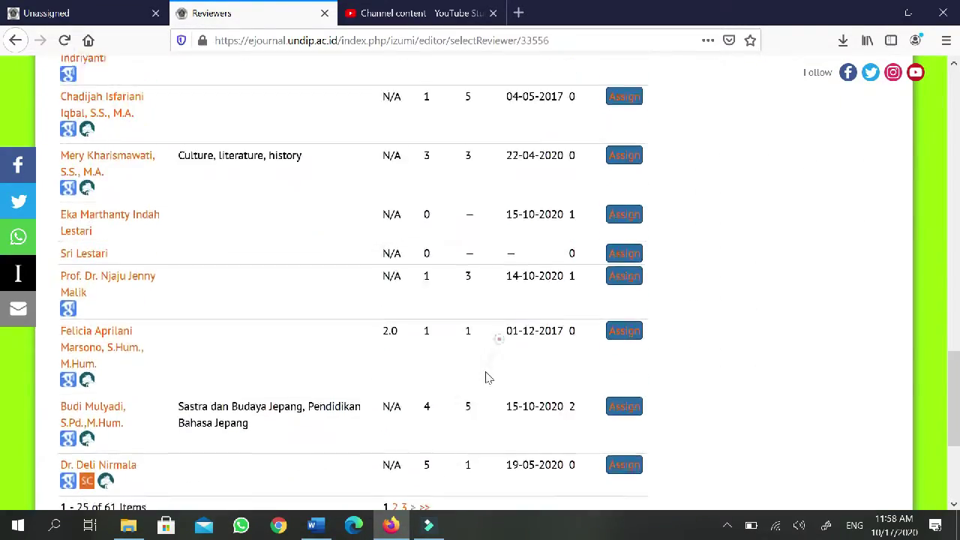
scroll(480, 420, "up", 5)
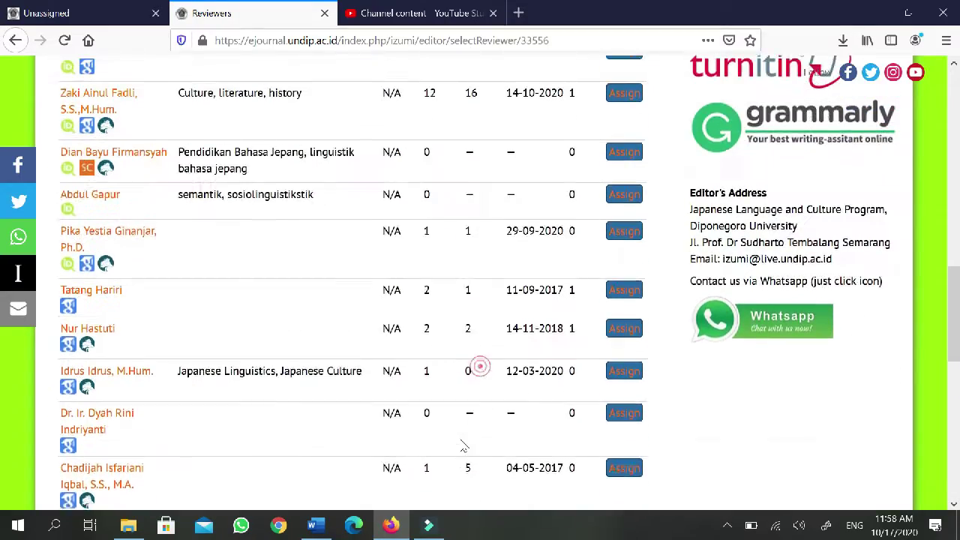
scroll(469, 370, "up", 6)
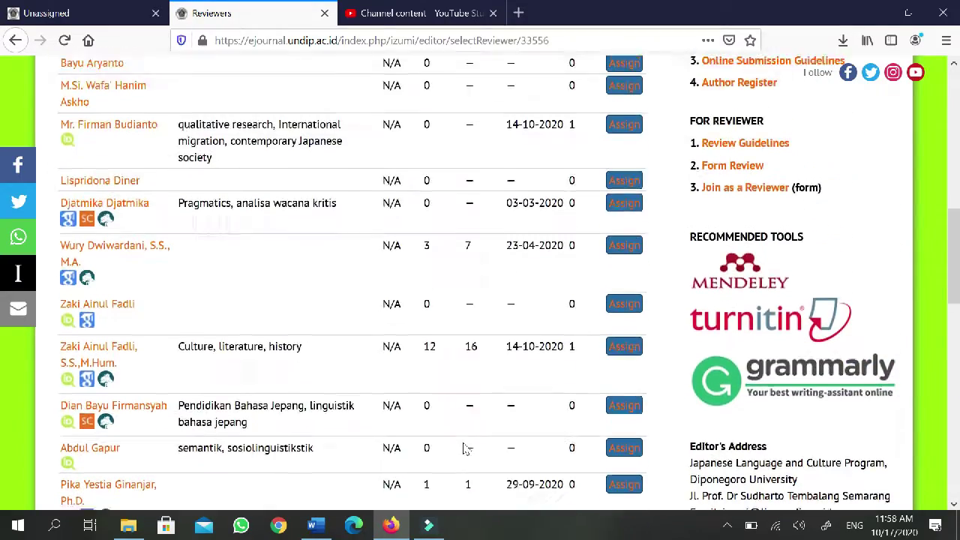
scroll(473, 411, "down", 20)
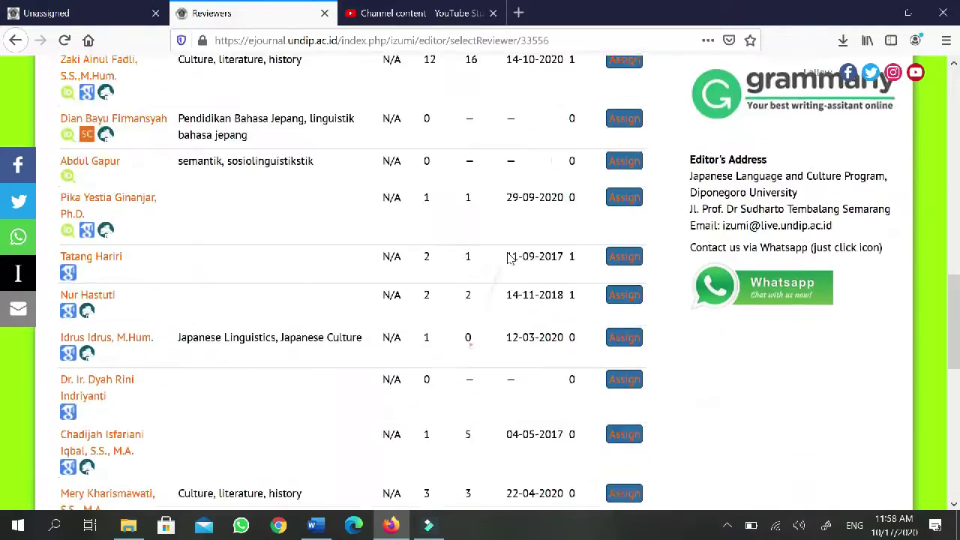
scroll(521, 300, "down", 1)
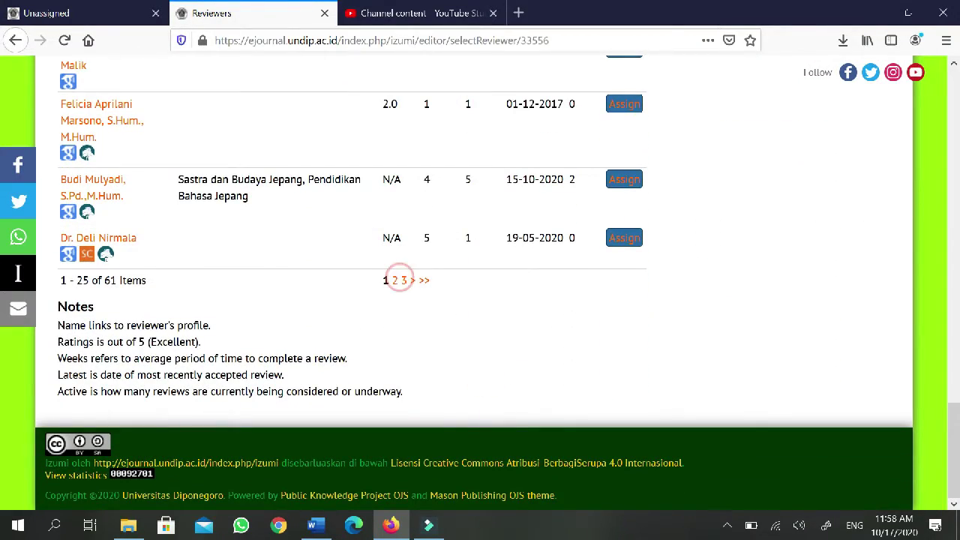
Step: Open page 2 of the reviewer list and examine its reviewers' interests and review activity
left_click(394, 281)
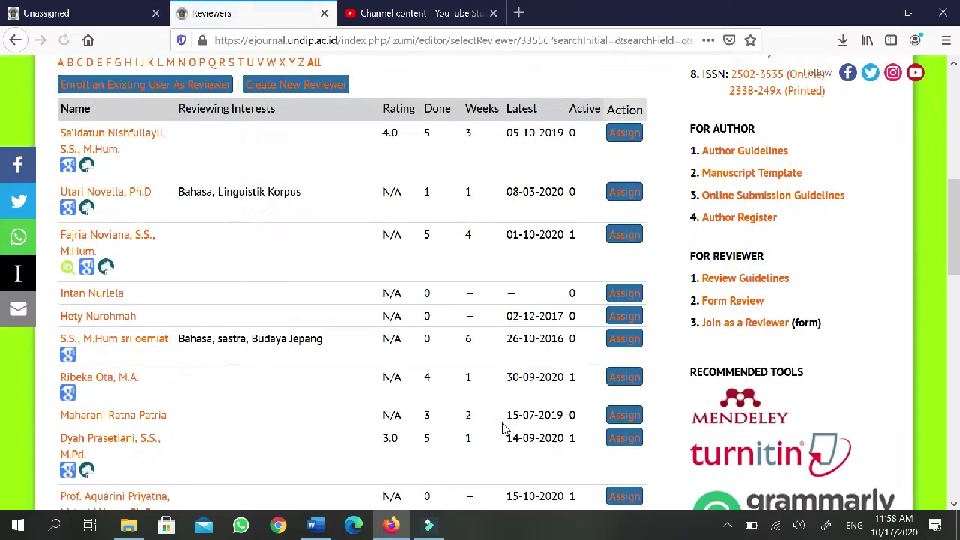
scroll(510, 409, "down", 6)
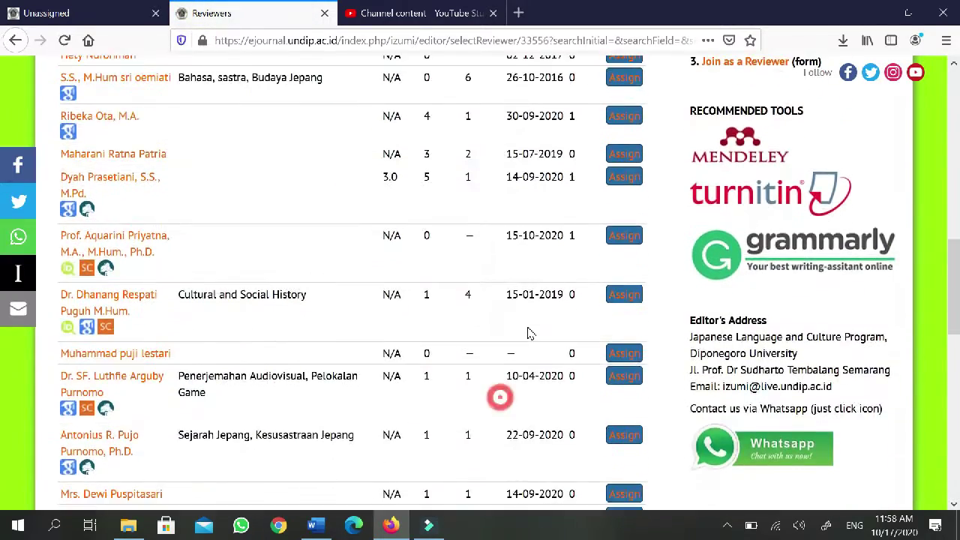
scroll(539, 322, "down", 5)
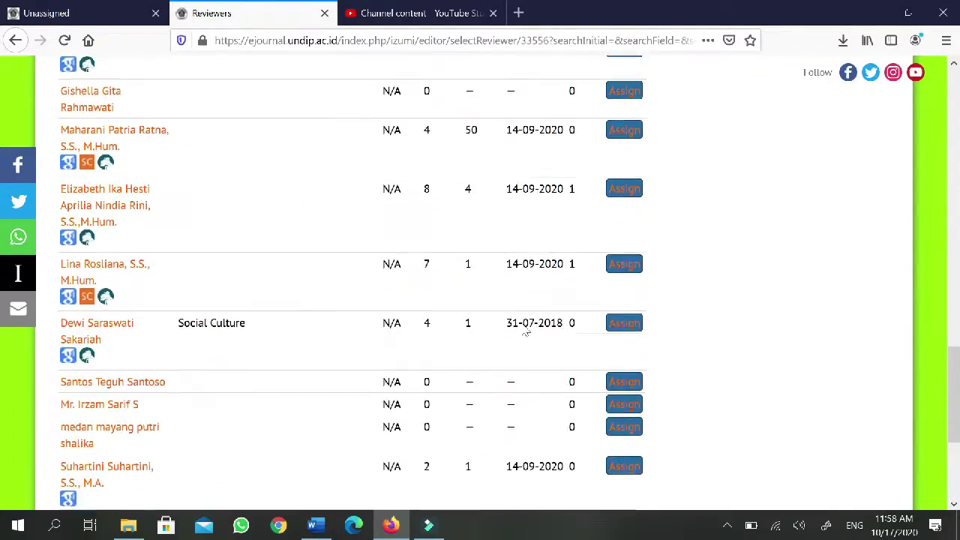
scroll(518, 361, "up", 14)
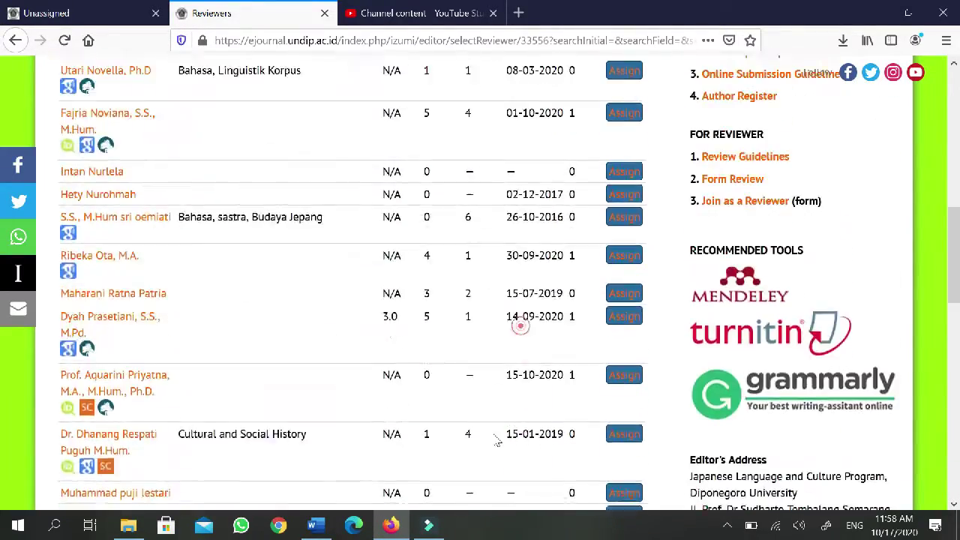
scroll(518, 337, "up", 5)
scroll(525, 323, "down", 3)
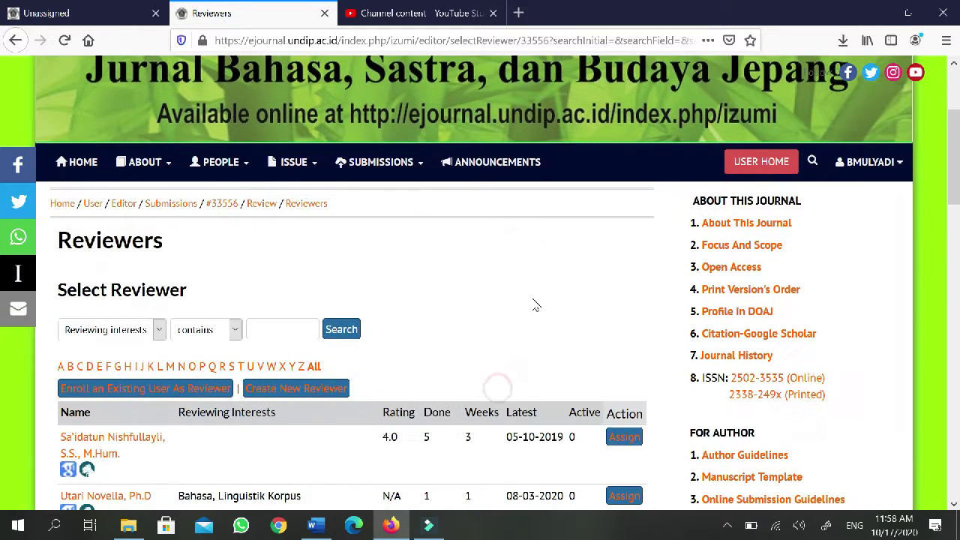
Step: Search the reviewers by First Name, with the contains condition, for the intended reviewer's first name
left_click(159, 328)
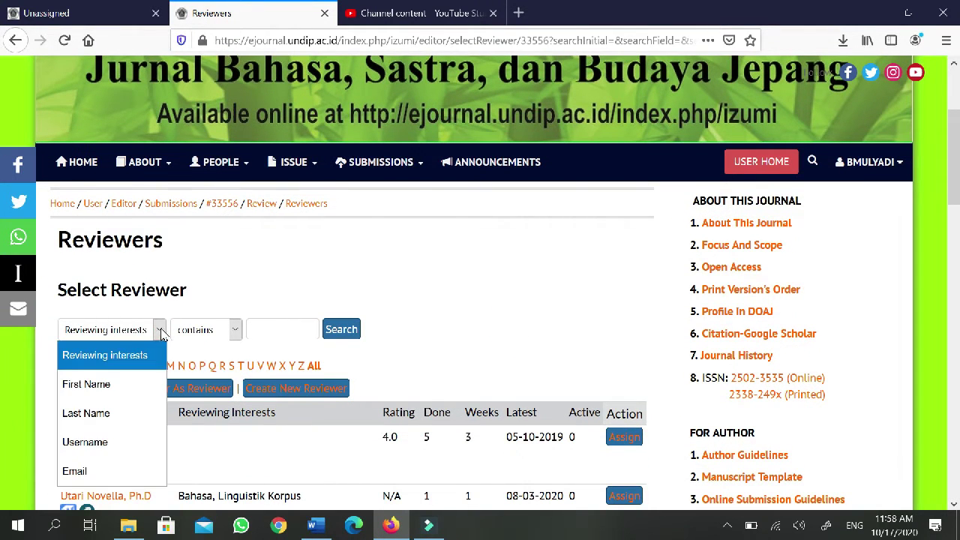
left_click(97, 384)
left_click(280, 330)
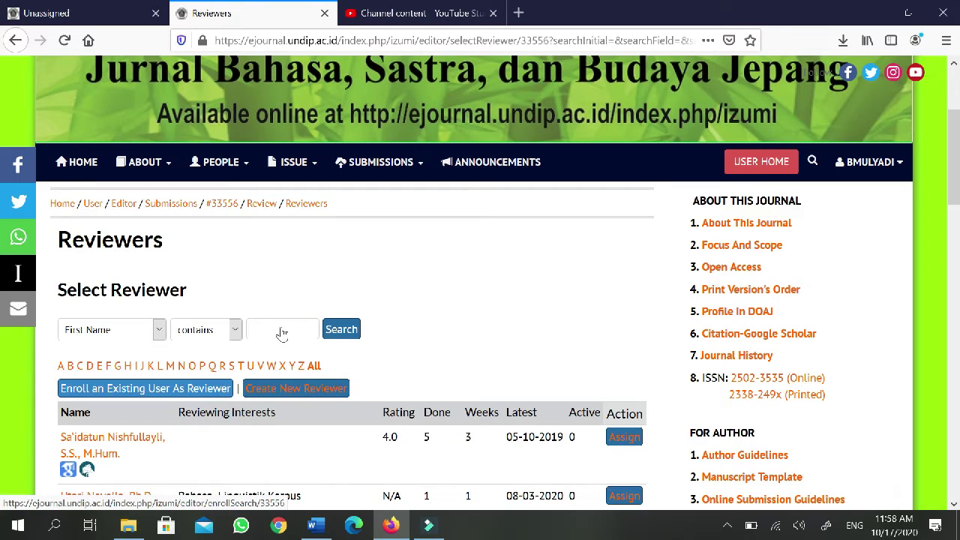
type("yosep")
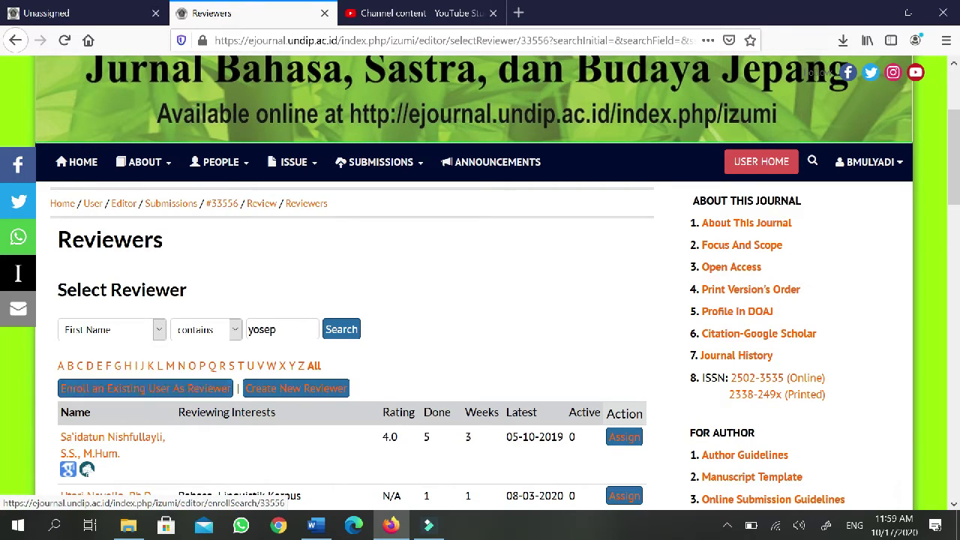
type("h")
left_click(339, 332)
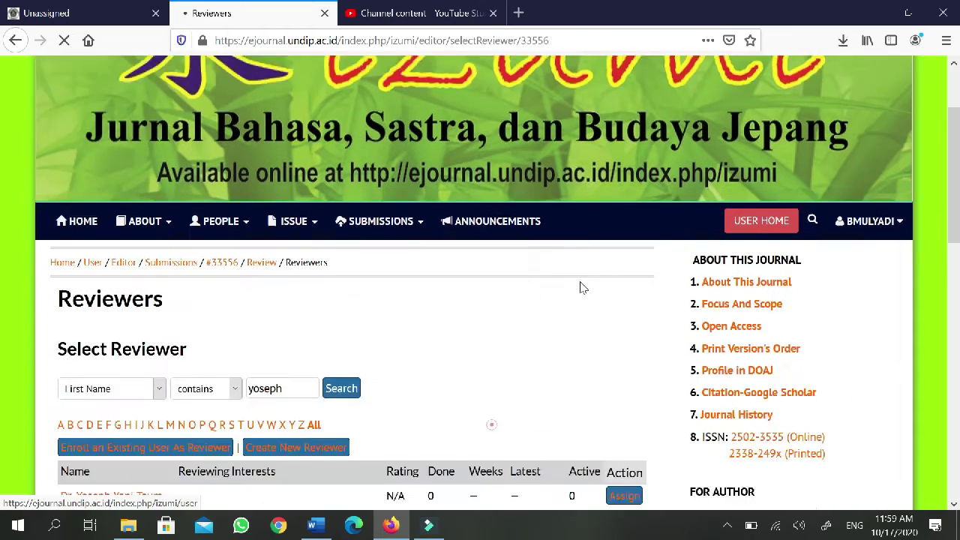
scroll(530, 347, "down", 3)
scroll(549, 414, "down", 1)
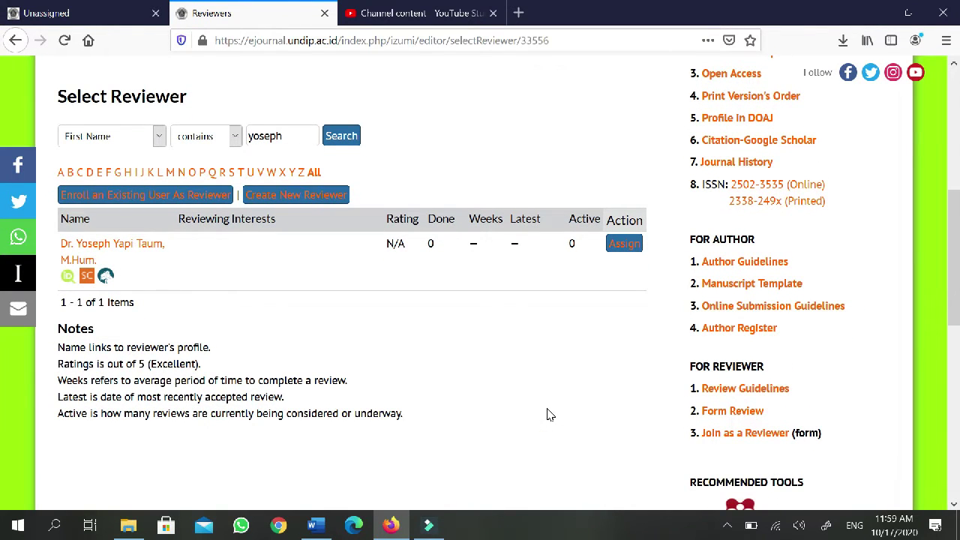
scroll(552, 401, "down", 1)
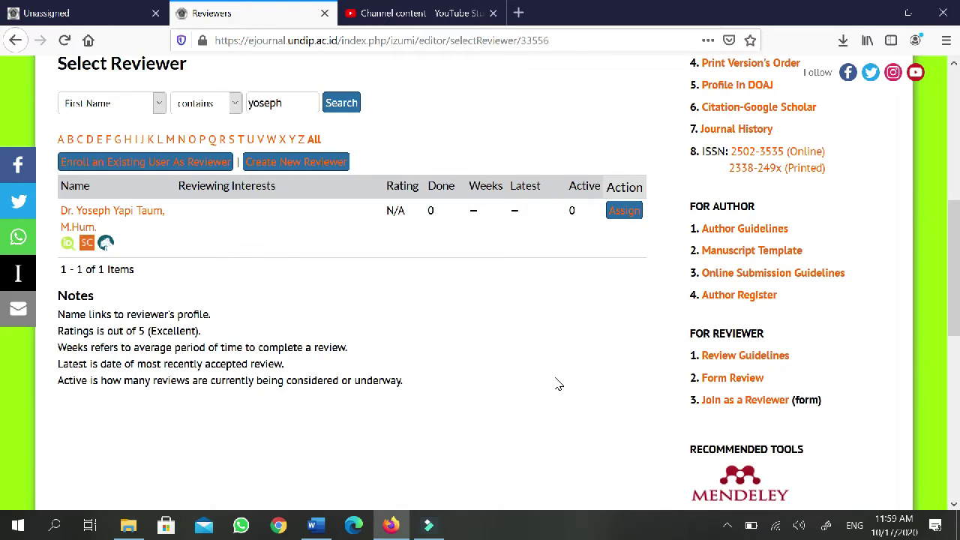
Step: Assign the found reviewer to the submission and check the reviewer's Round 1 peer review entry
left_click(624, 211)
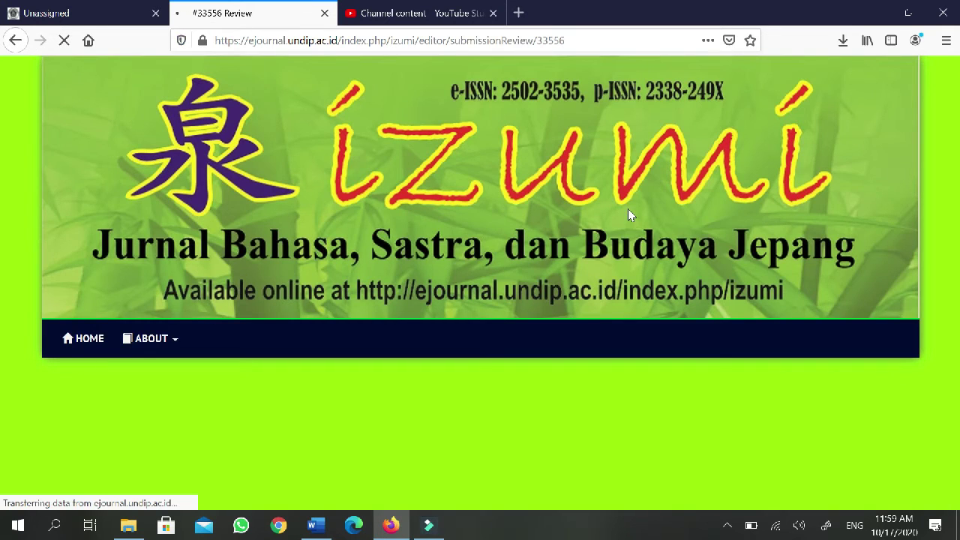
scroll(628, 225, "down", 5)
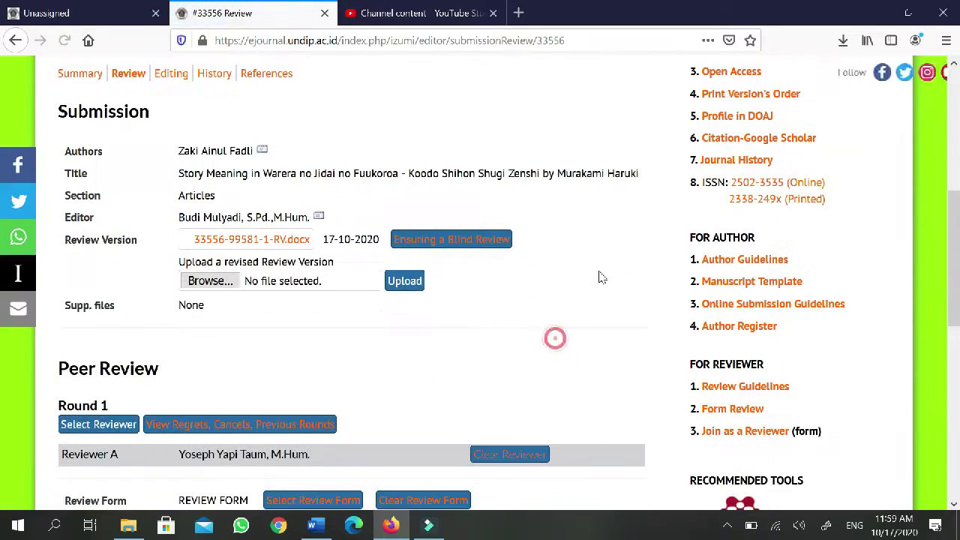
scroll(600, 278, "down", 3)
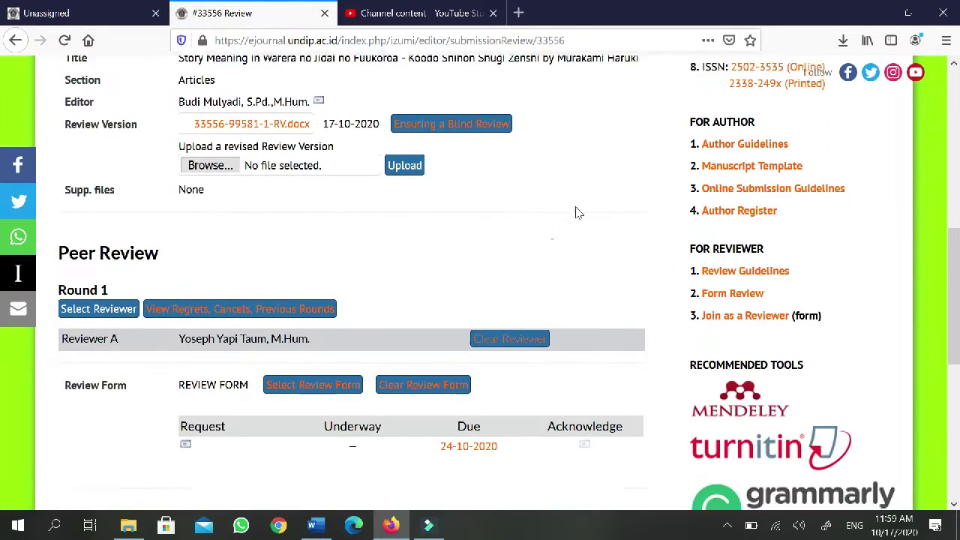
scroll(585, 195, "down", 2)
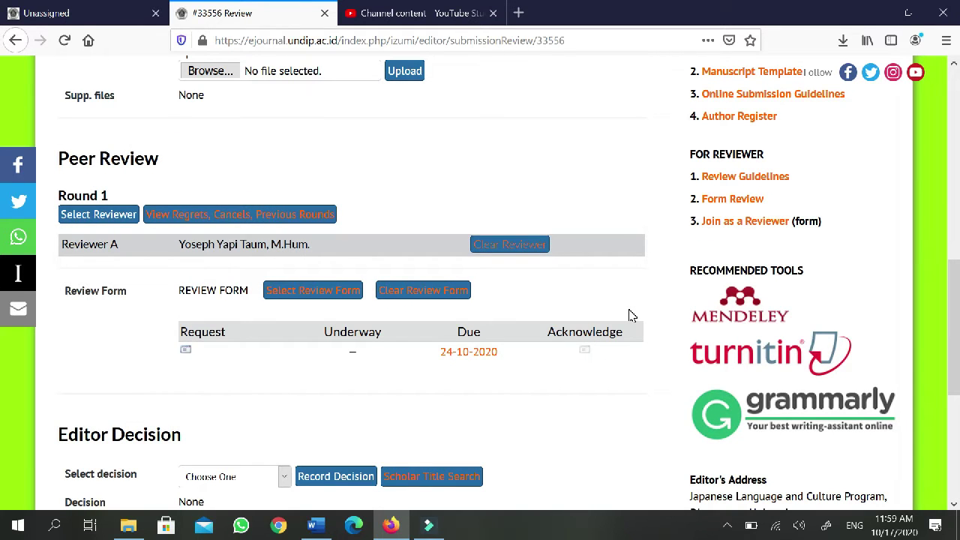
Step: Check which review form is assigned to Reviewer A in the Select Review Form list, and return to the submission's review page
left_click(319, 300)
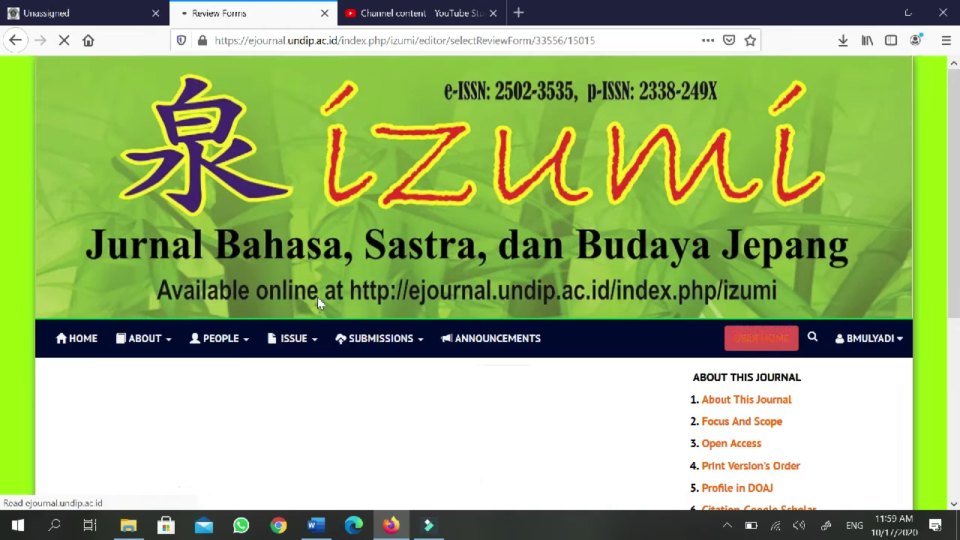
scroll(583, 293, "down", 5)
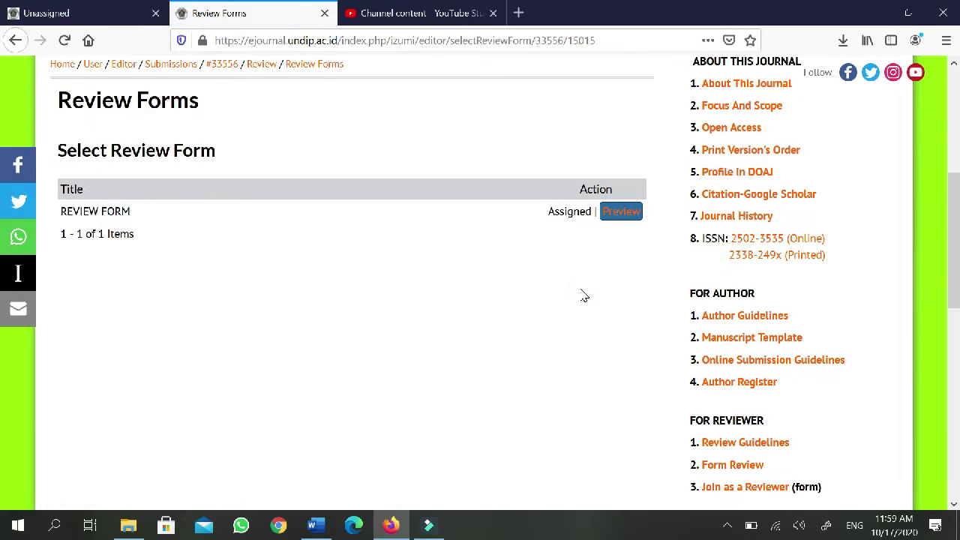
scroll(538, 331, "up", 2)
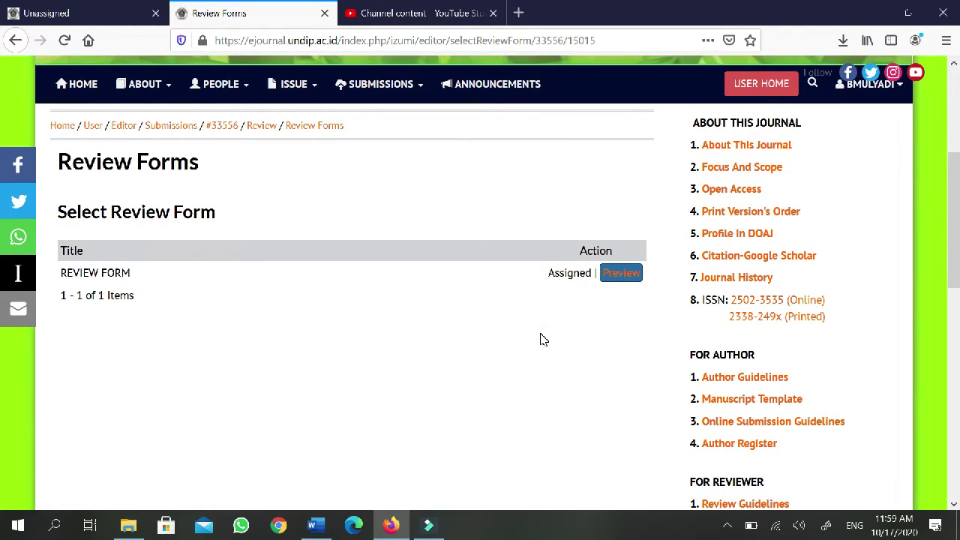
left_click(13, 40)
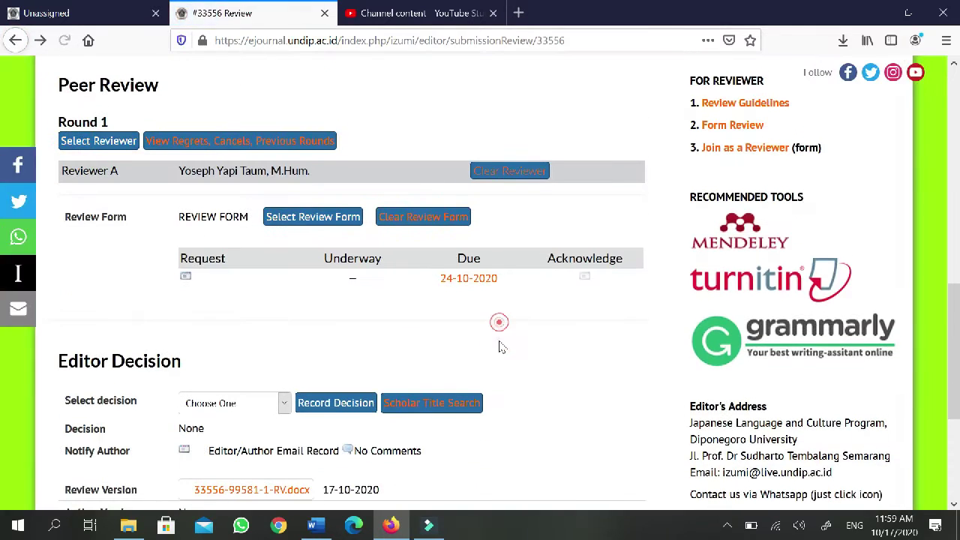
scroll(510, 330, "up", 1)
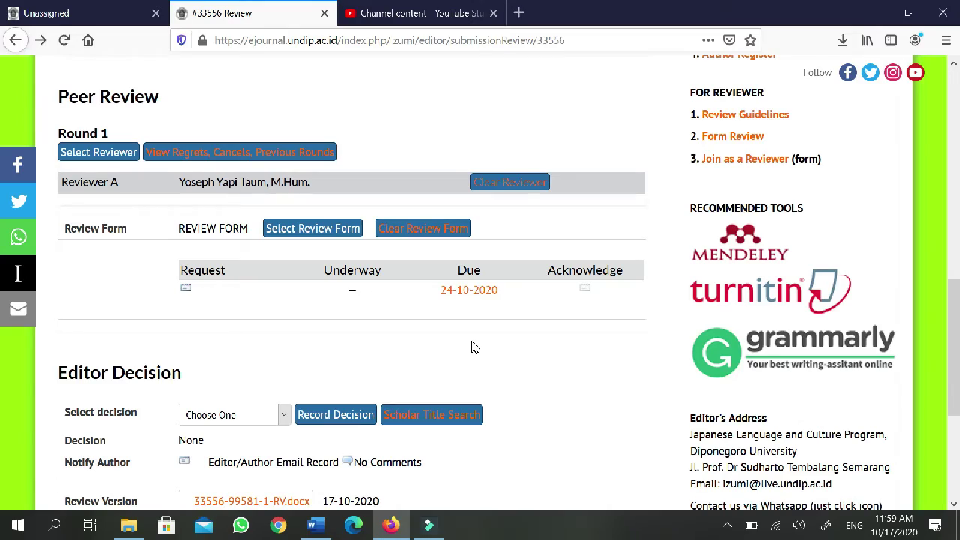
left_click(185, 288)
scroll(577, 246, "down", 2)
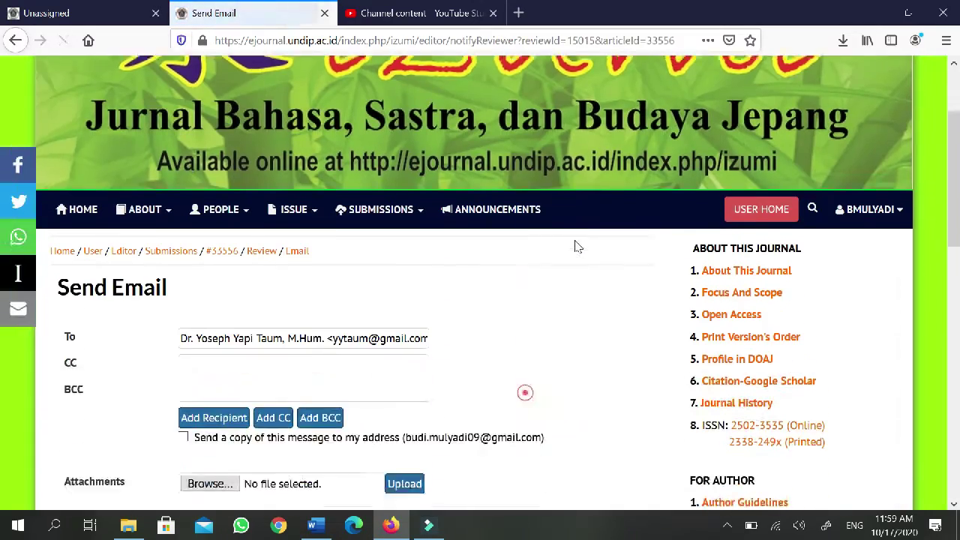
scroll(570, 277, "down", 5)
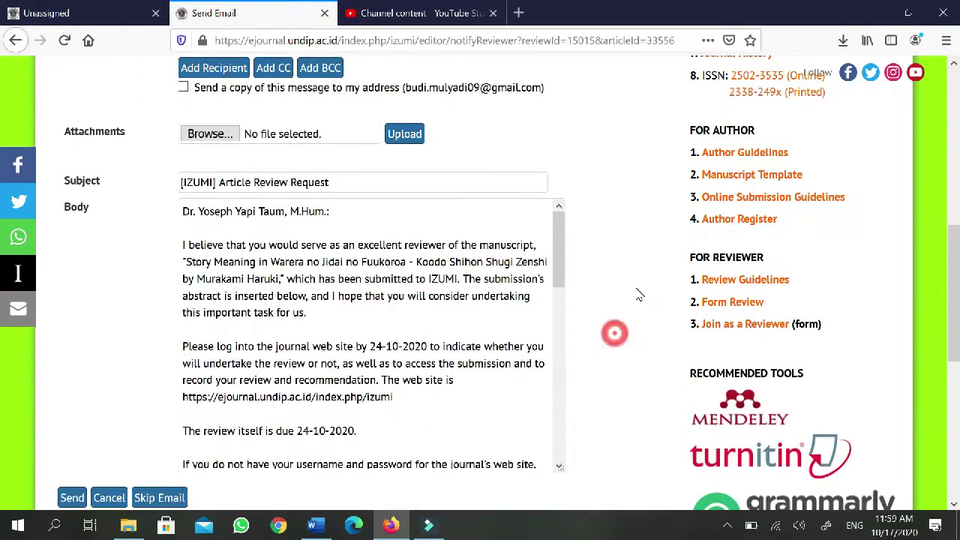
scroll(638, 315, "up", 1)
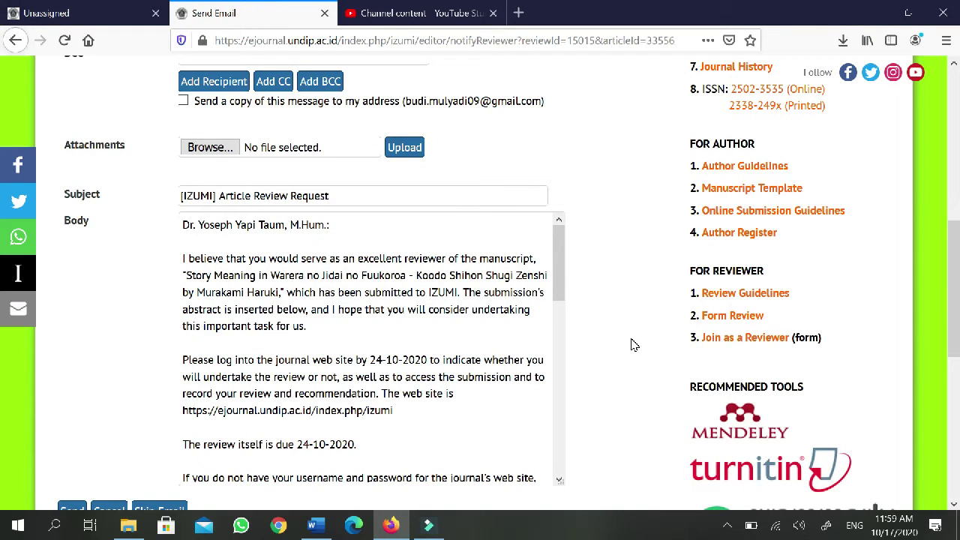
left_click(213, 146)
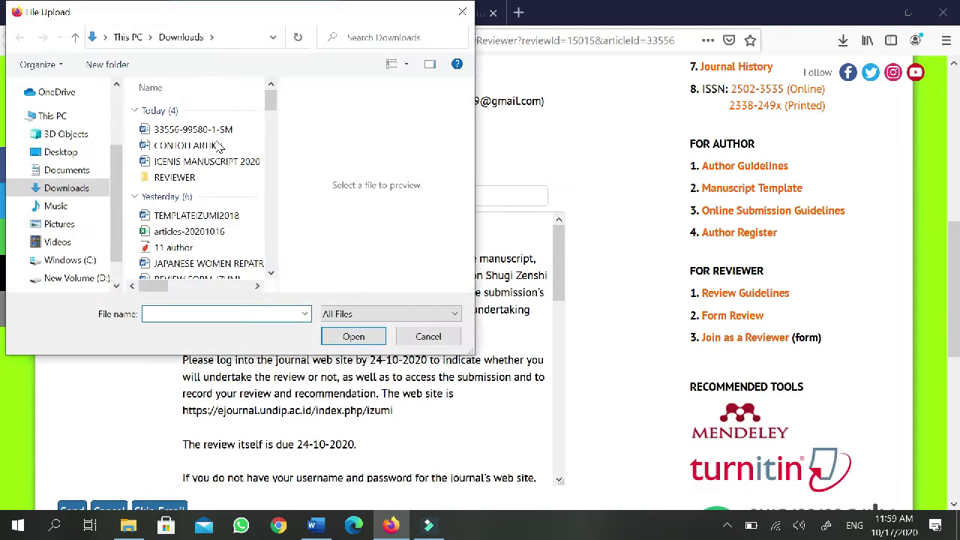
left_click(223, 129)
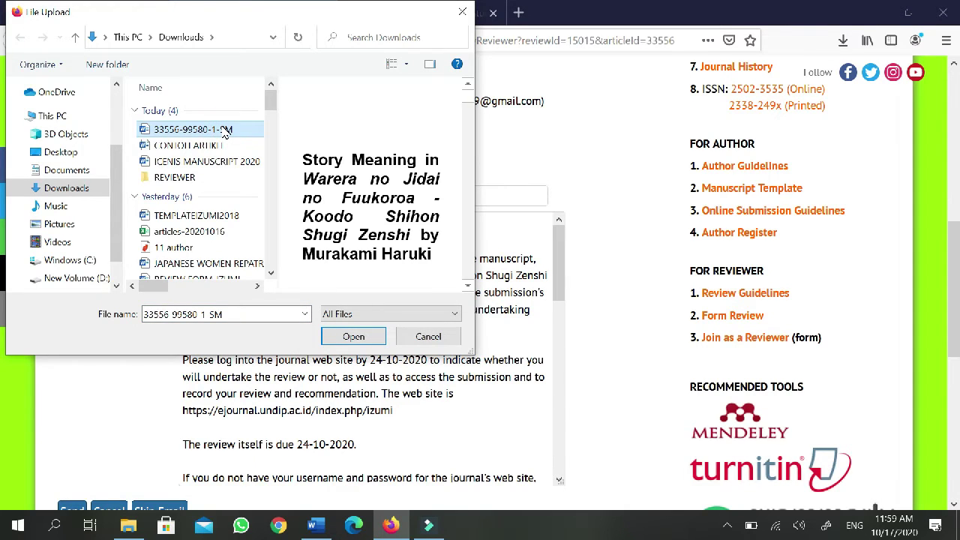
left_click(357, 339)
left_click(406, 148)
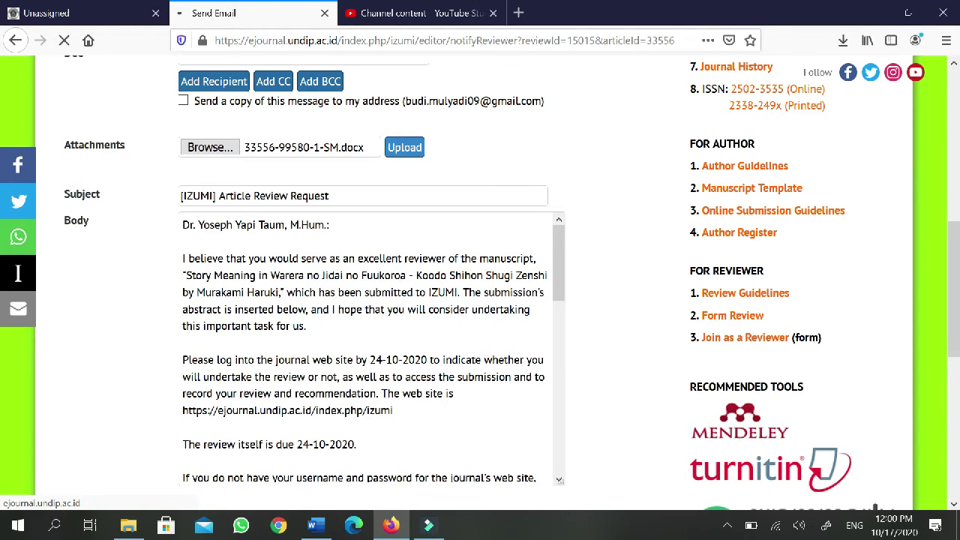
scroll(620, 375, "down", 1)
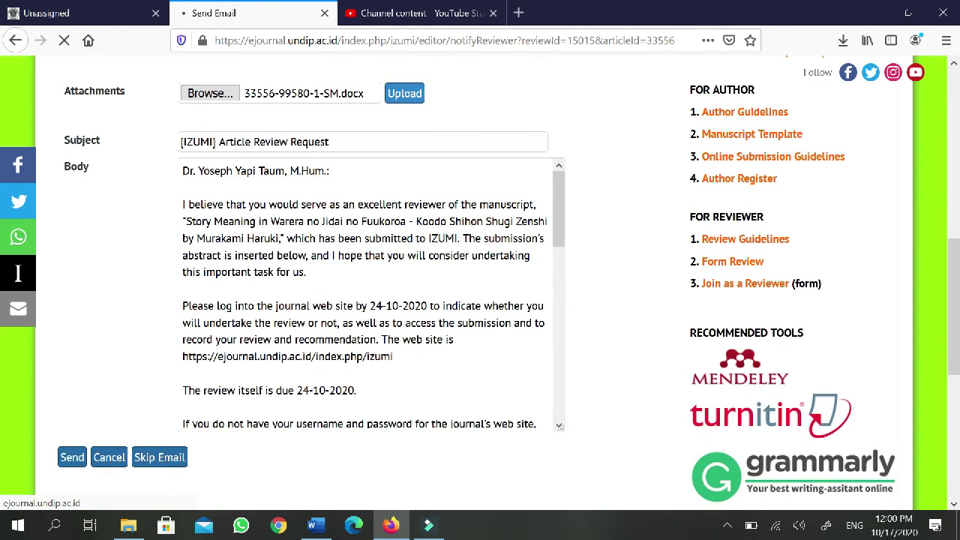
scroll(618, 339, "up", 4)
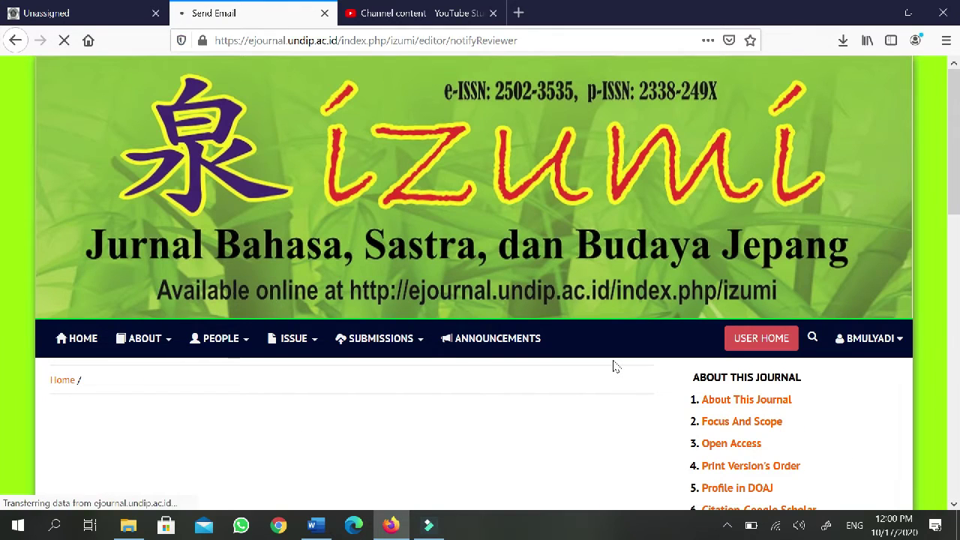
scroll(615, 330, "down", 4)
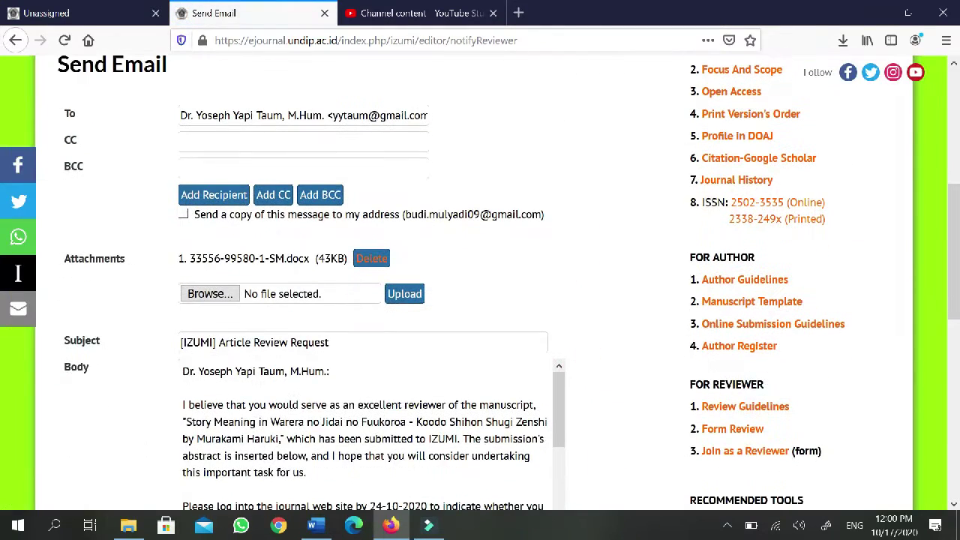
Step: Look over the Article Review Request message, send it to Reviewer A and check the reviewer's Round 1 entry
scroll(645, 300, "down", 3)
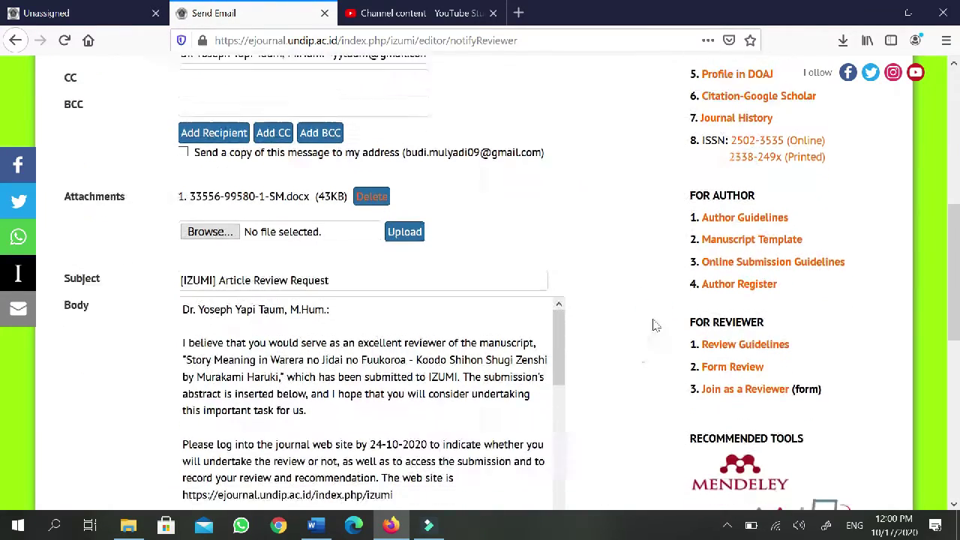
mouse_move(560, 255)
left_mouse_down()
mouse_move(562, 456)
mouse_move(568, 219)
left_mouse_up()
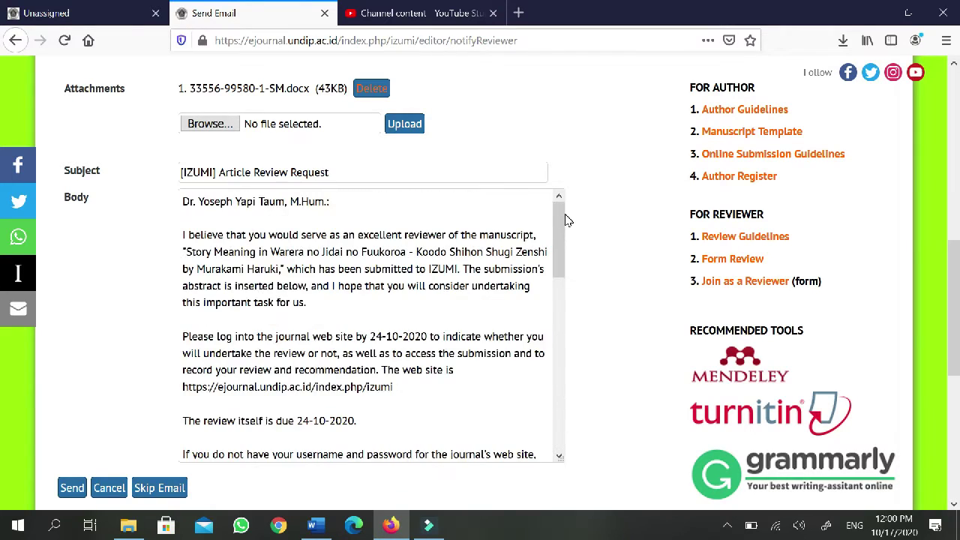
scroll(653, 256, "down", 3)
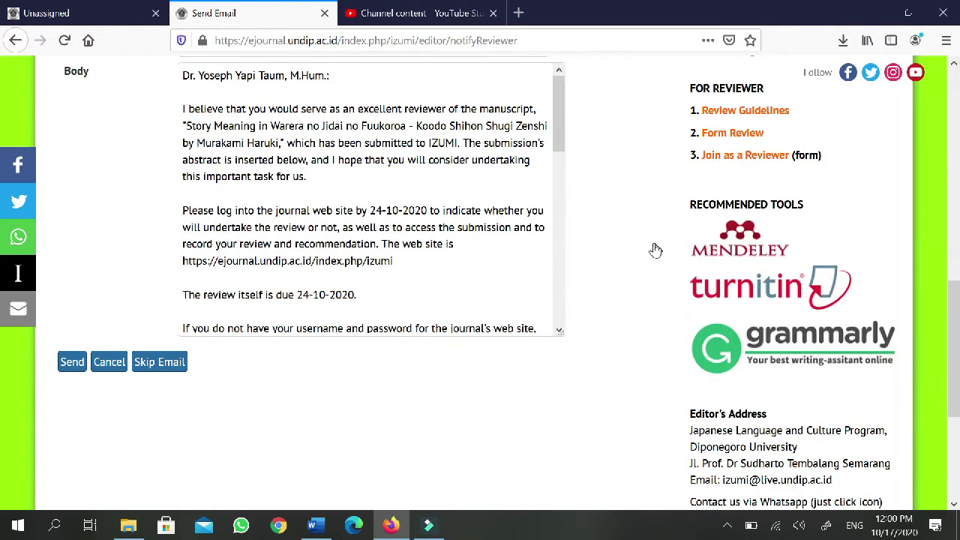
left_click(72, 362)
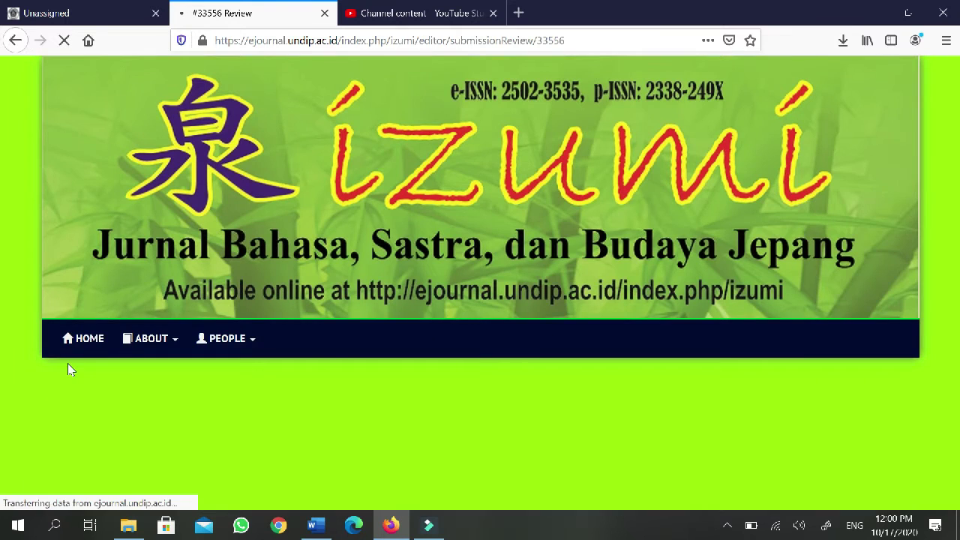
scroll(654, 222, "down", 10)
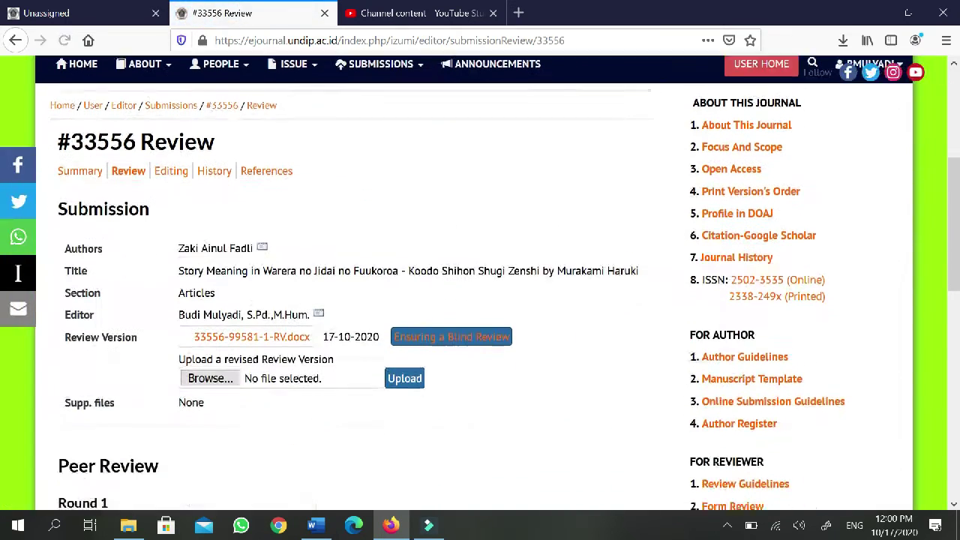
scroll(580, 350, "down", 2)
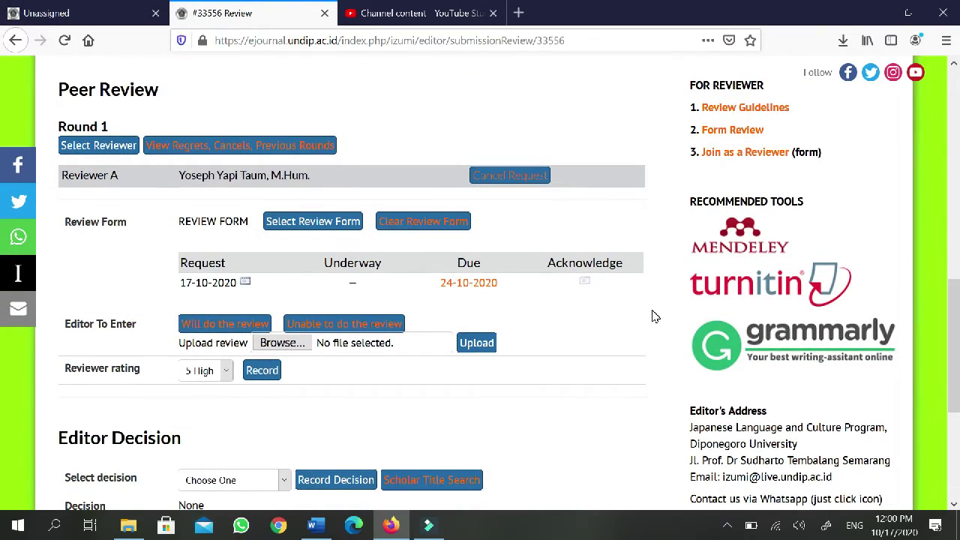
Step: Open the reviewer selection list for Round 1 again to add a second reviewer
left_click(617, 428)
scroll(633, 446, "up", 1)
scroll(673, 377, "up", 3)
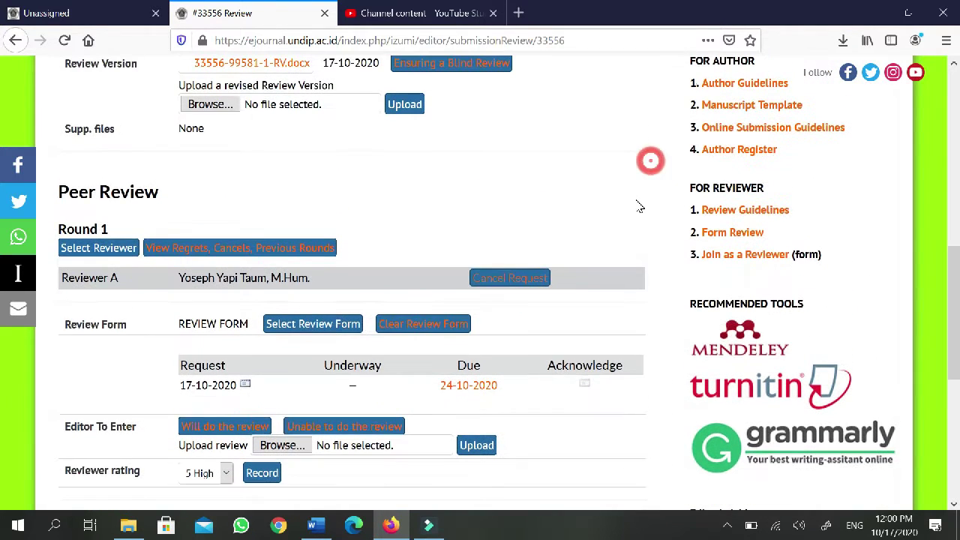
left_click(117, 249)
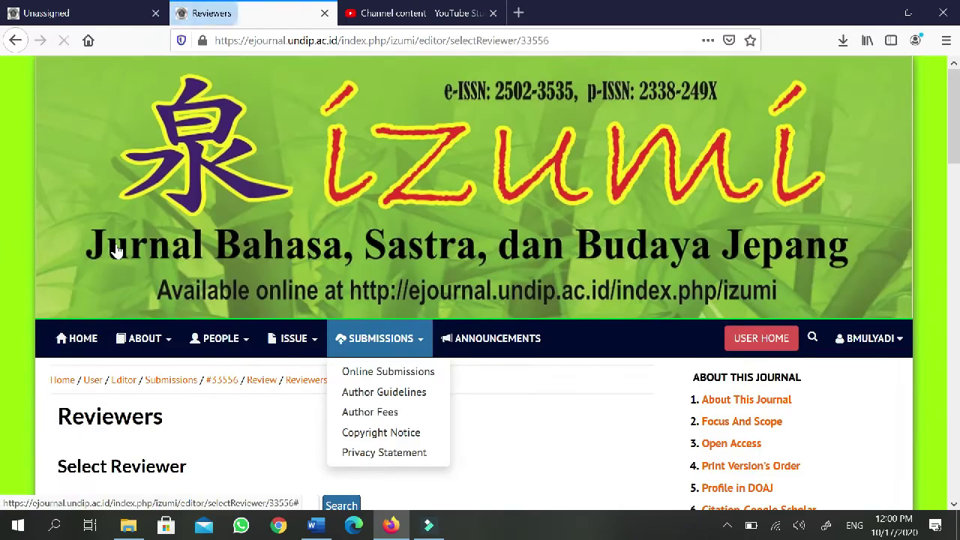
scroll(578, 378, "down", 10)
scroll(483, 425, "up", 1)
left_click(496, 354)
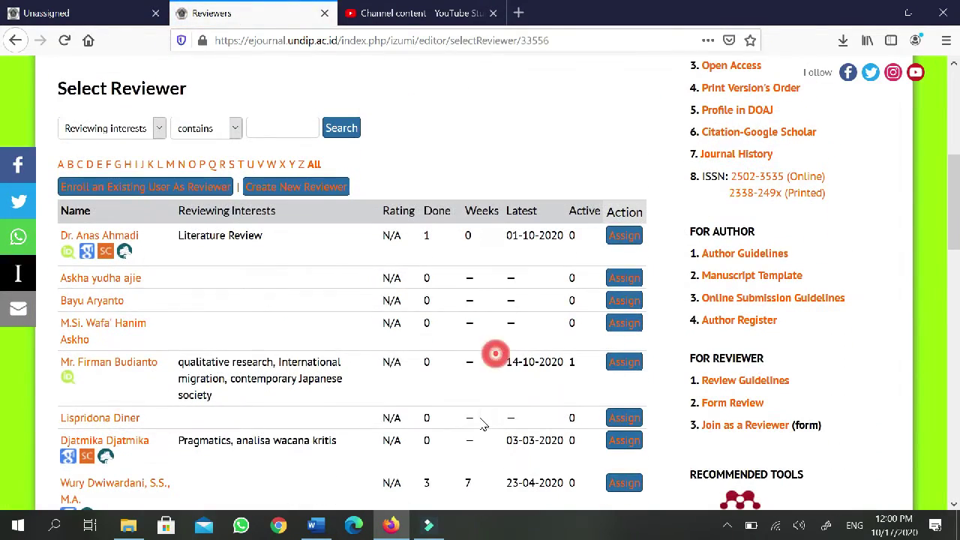
Step: Search the reviewers by First Name, with the contains condition, for the second reviewer's first name
left_click(150, 128)
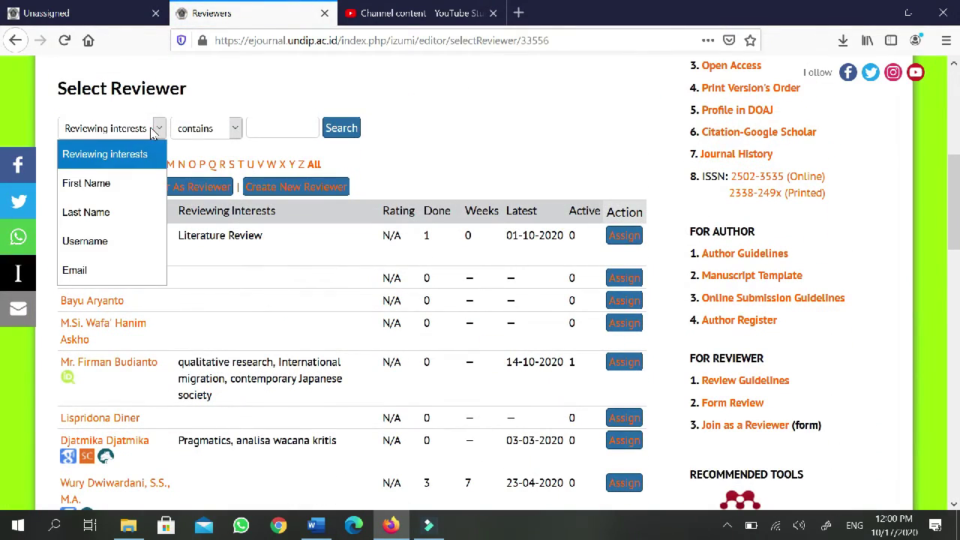
left_click(87, 183)
left_click(278, 125)
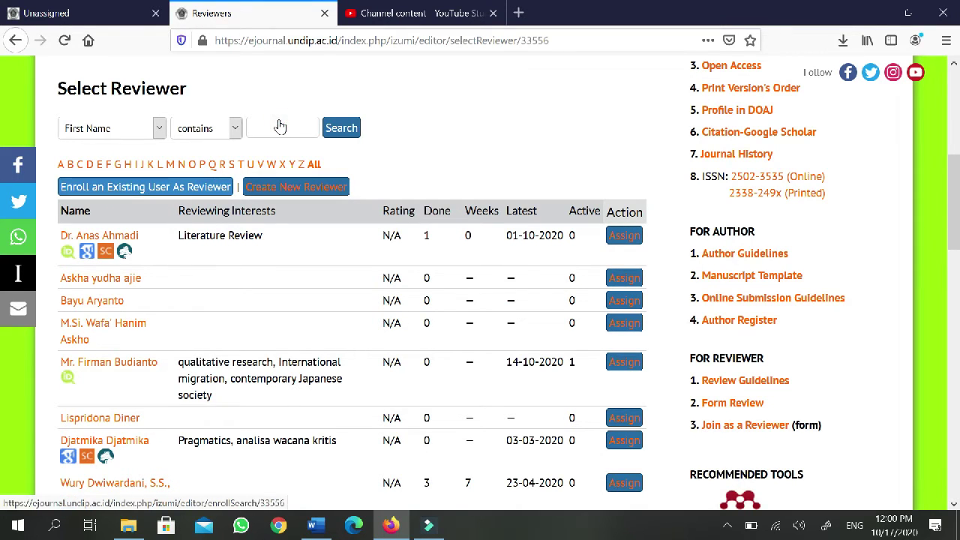
type("aquarini")
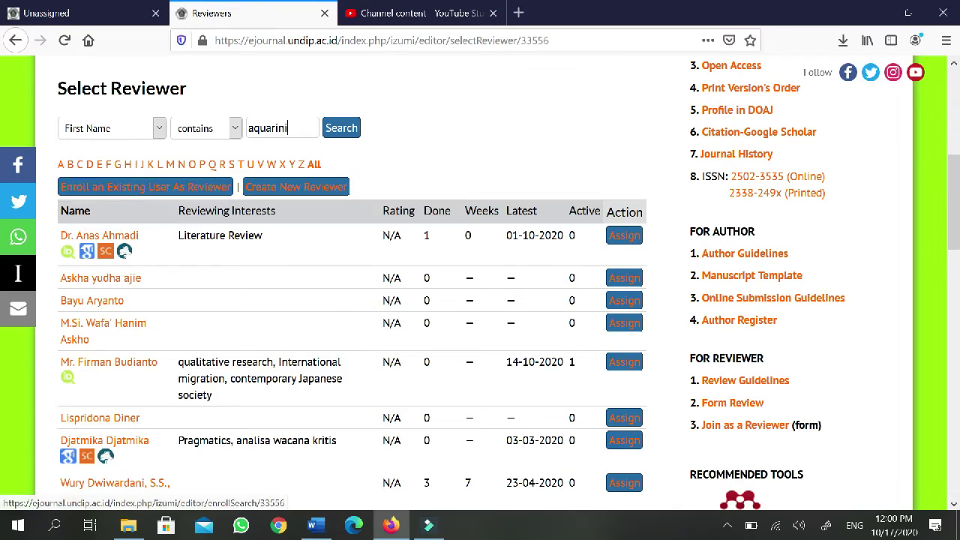
left_click(348, 128)
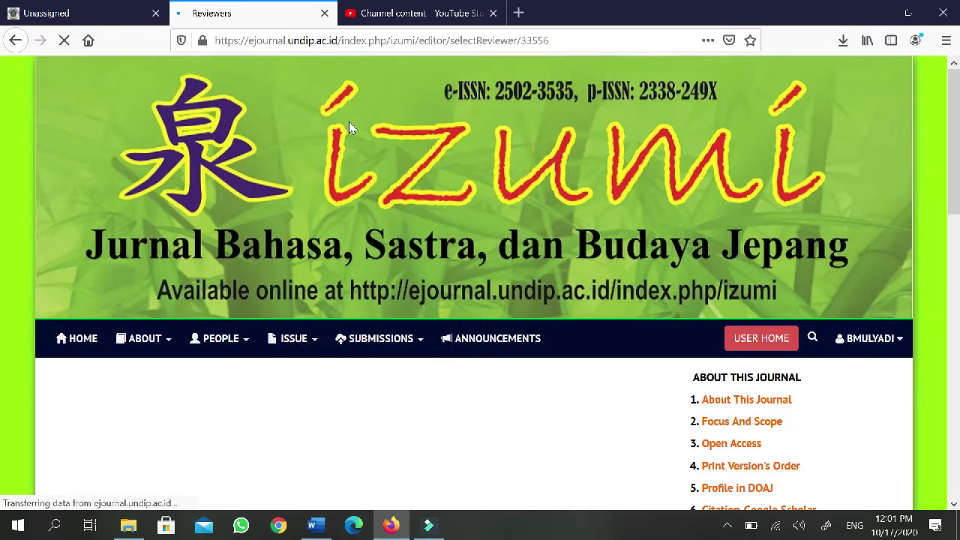
scroll(568, 263, "down", 5)
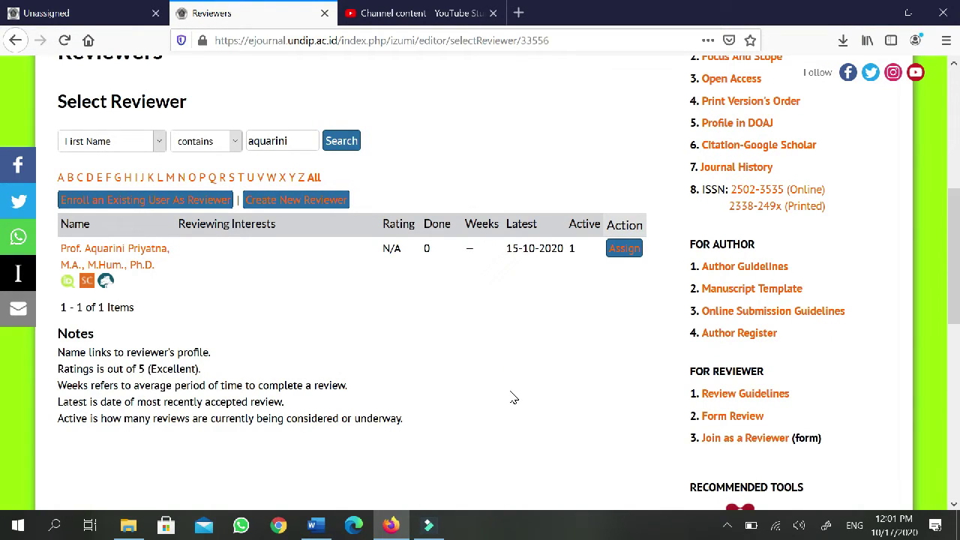
Step: Assign the found reviewer as the second Round 1 reviewer and check the new Reviewer B entry
left_click(627, 250)
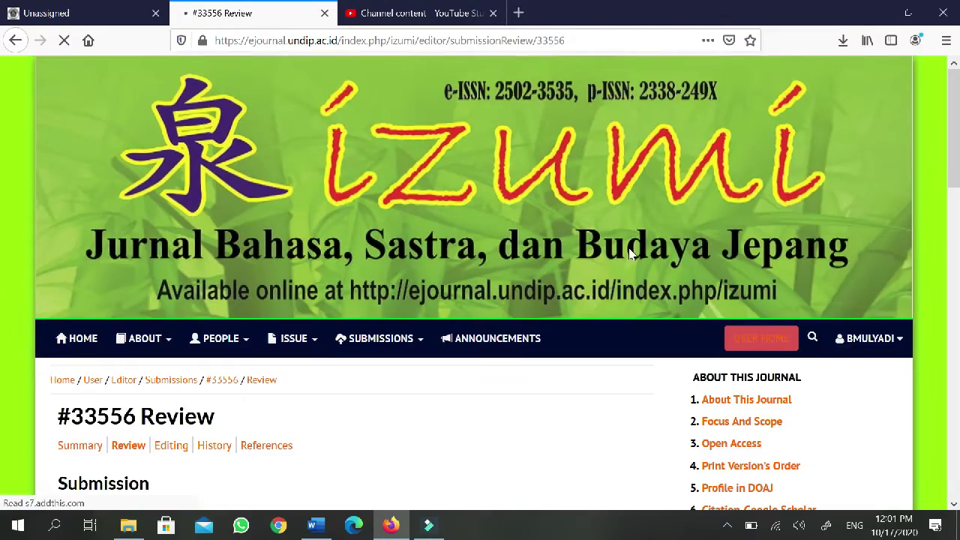
scroll(631, 253, "down", 8)
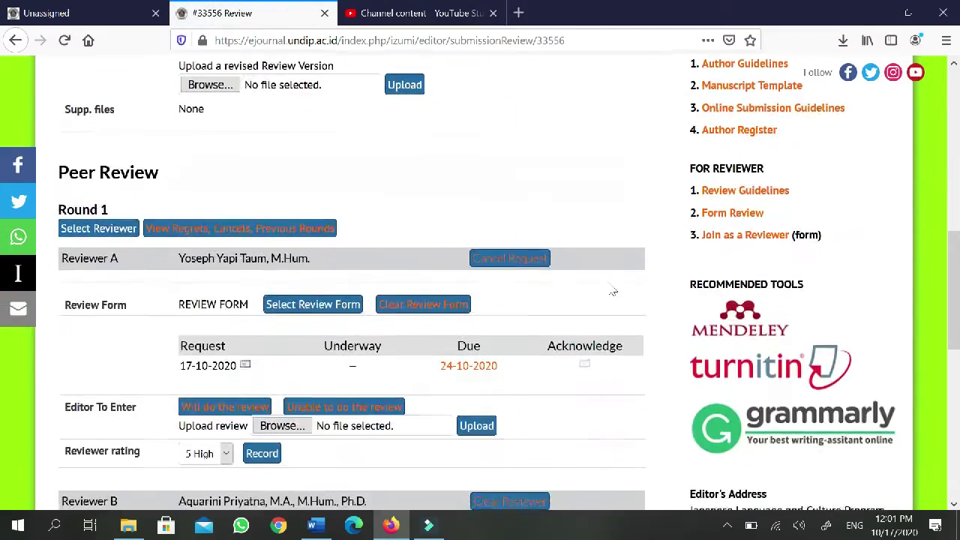
scroll(613, 291, "down", 5)
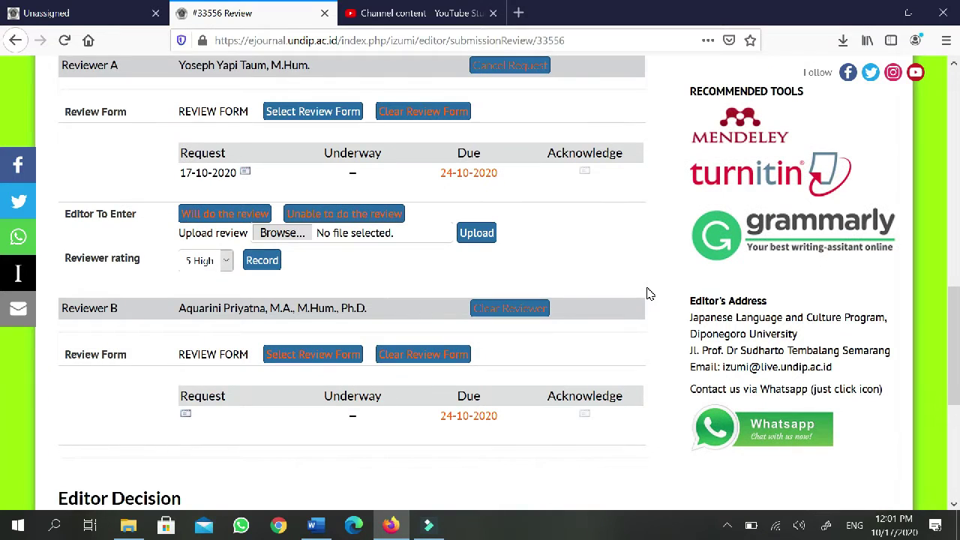
Step: Open the review request email for Reviewer B, look over its message and send it without an attachment
left_click(186, 415)
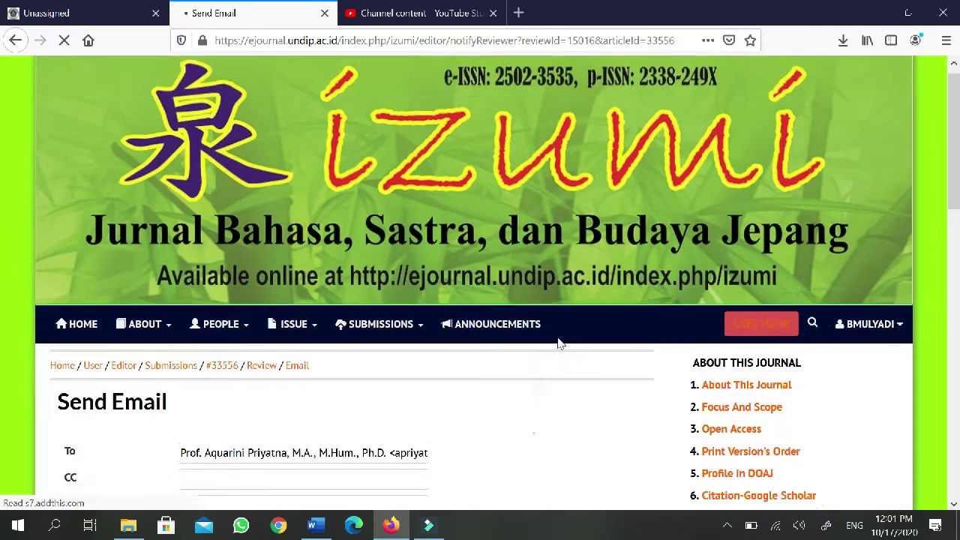
scroll(559, 323, "down", 7)
scroll(557, 284, "down", 1)
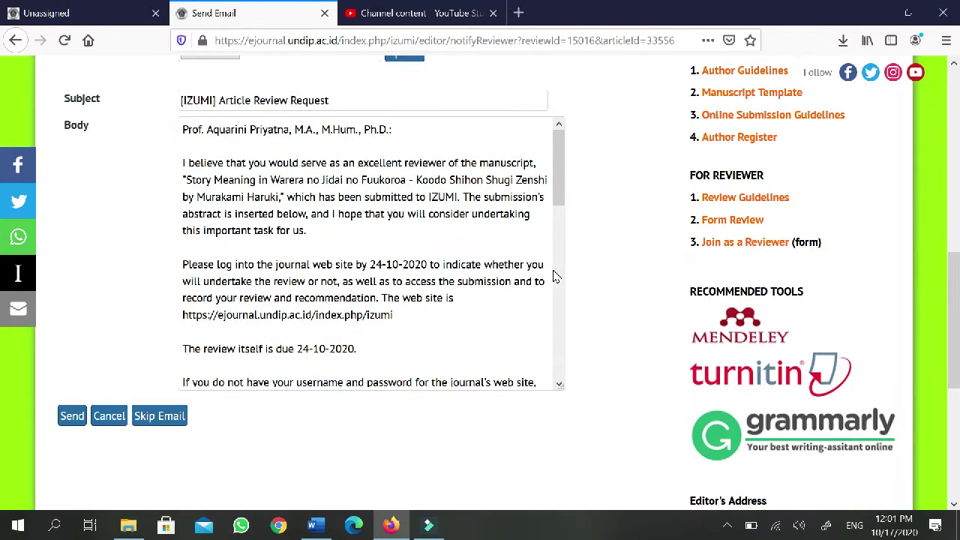
scroll(557, 278, "down", 1)
left_click(70, 386)
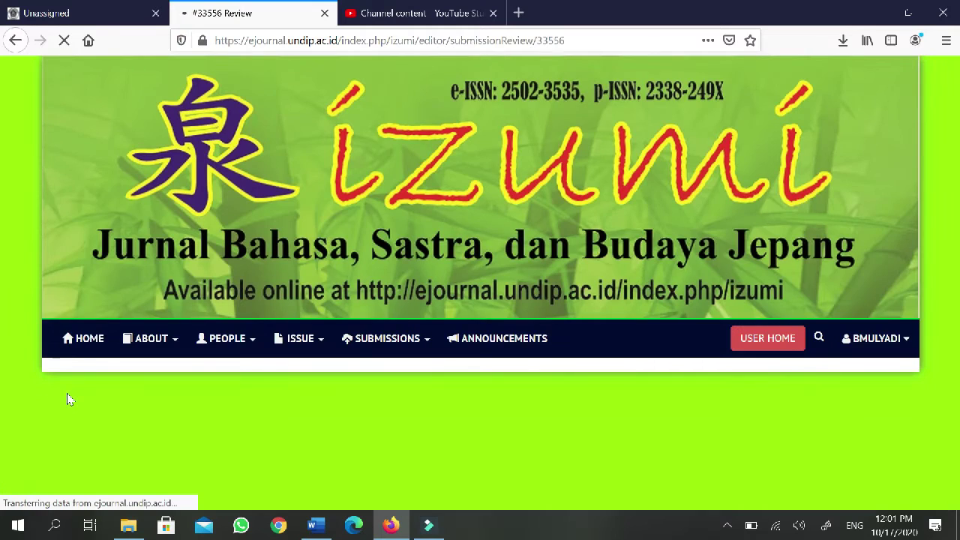
scroll(608, 293, "down", 12)
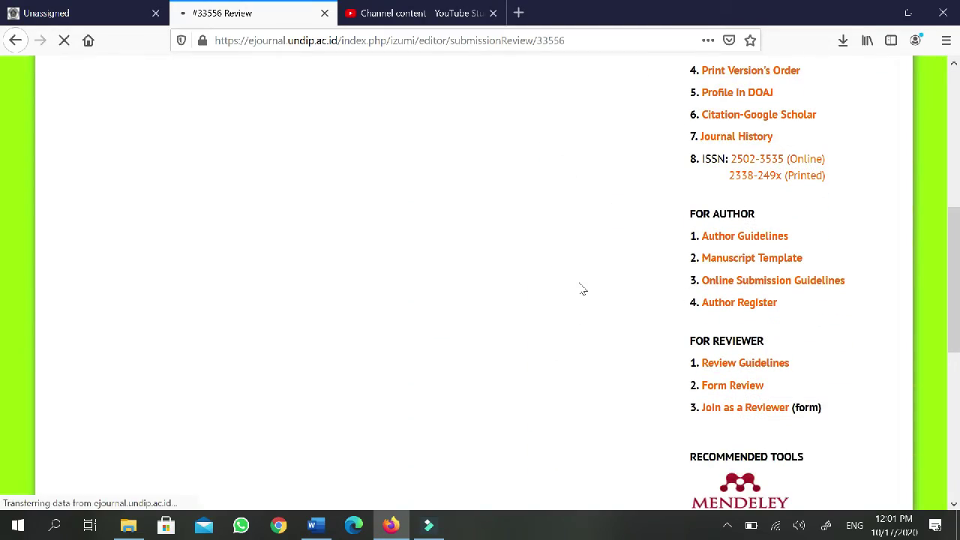
Step: Check the request and due dates of Reviewer A and Reviewer B in Round 1 of the peer review
scroll(553, 393, "up", 6)
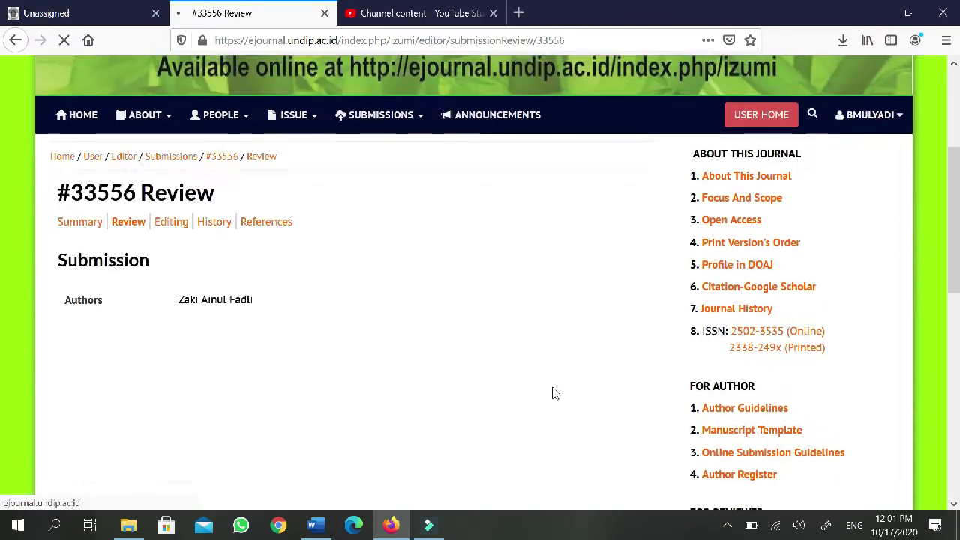
scroll(553, 392, "down", 11)
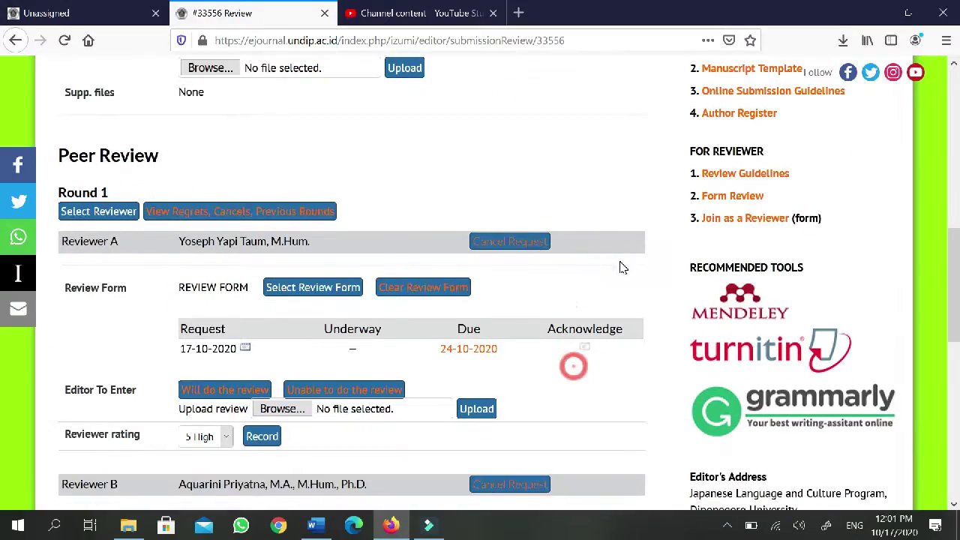
scroll(638, 286, "down", 4)
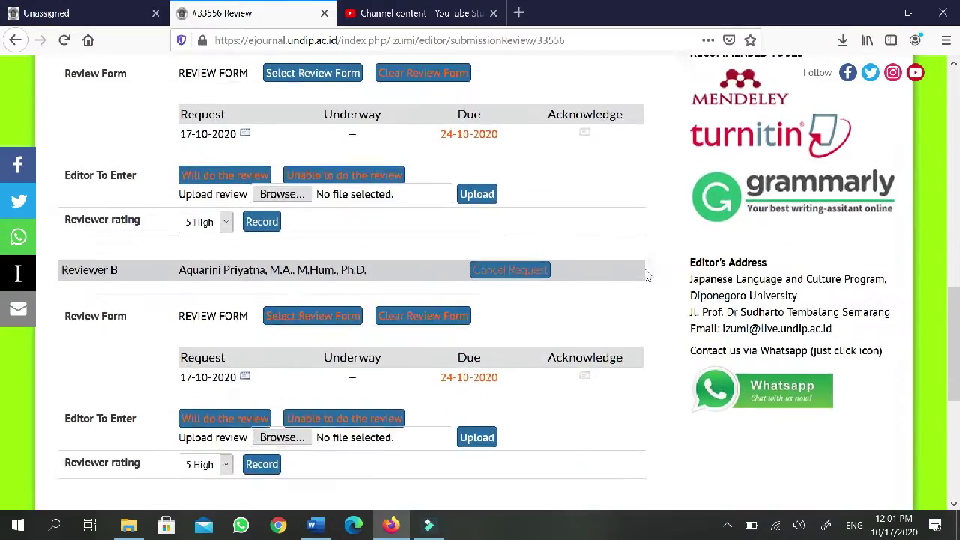
scroll(644, 338, "up", 3)
scroll(644, 412, "up", 2)
scroll(650, 328, "down", 5)
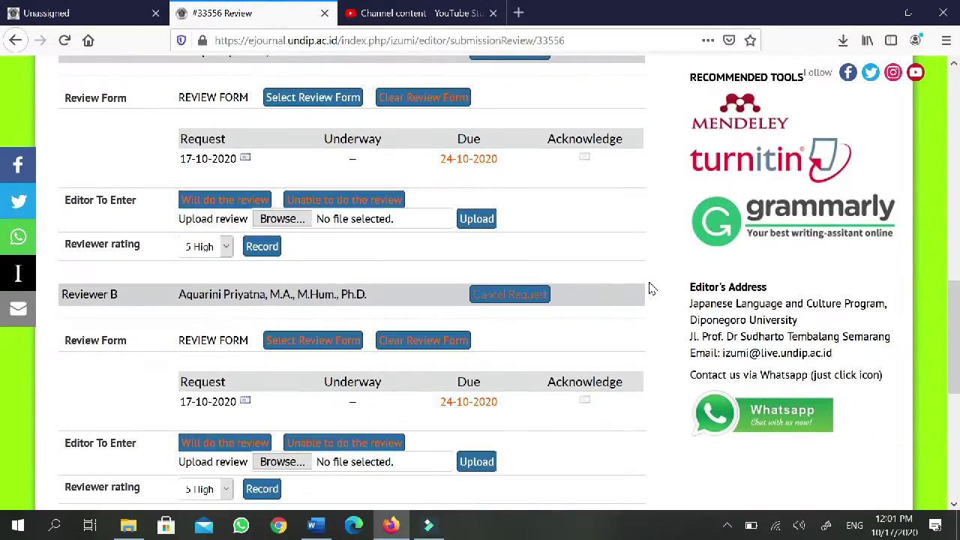
scroll(647, 360, "down", 1)
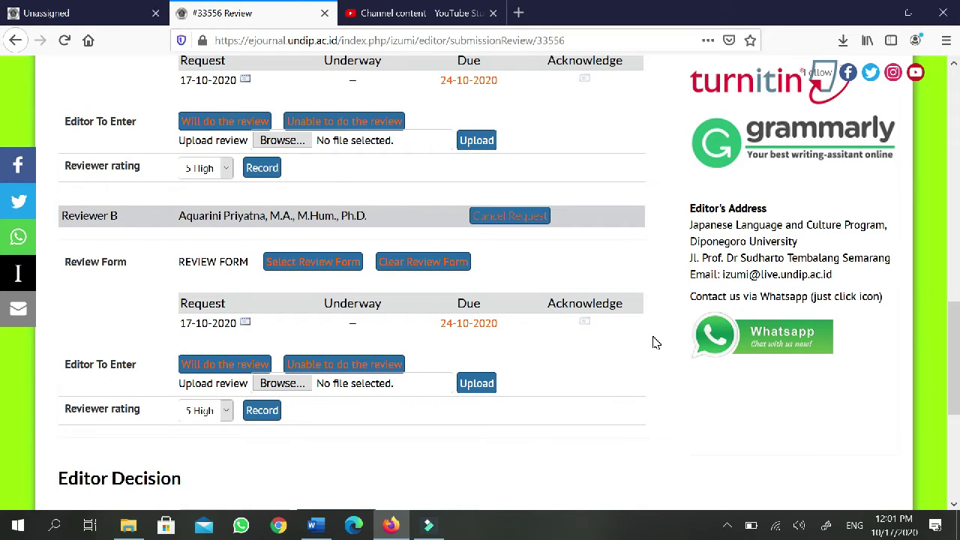
scroll(655, 343, "down", 2)
scroll(667, 339, "up", 12)
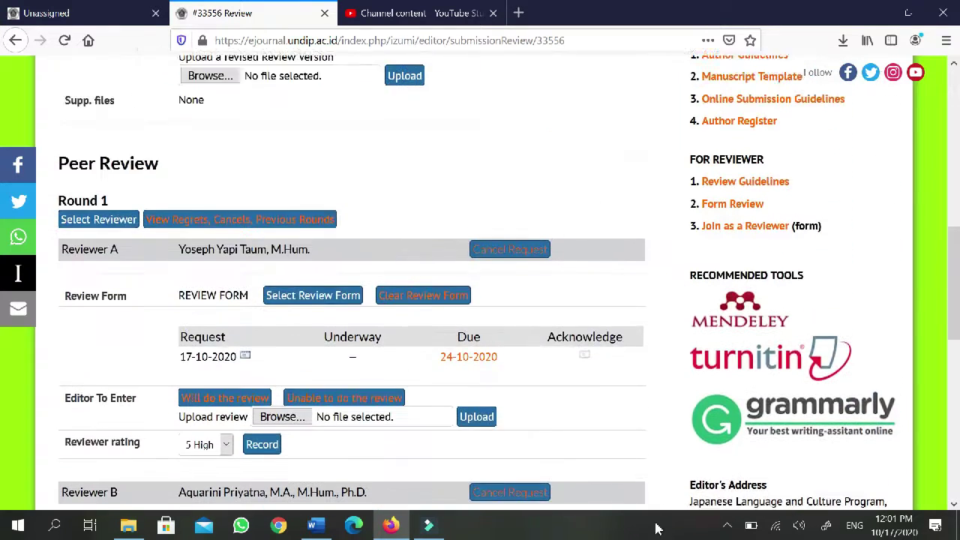
Step: Look over the review page from the submission details through both reviewer entries to the Editor Decision section
scroll(634, 468, "up", 3)
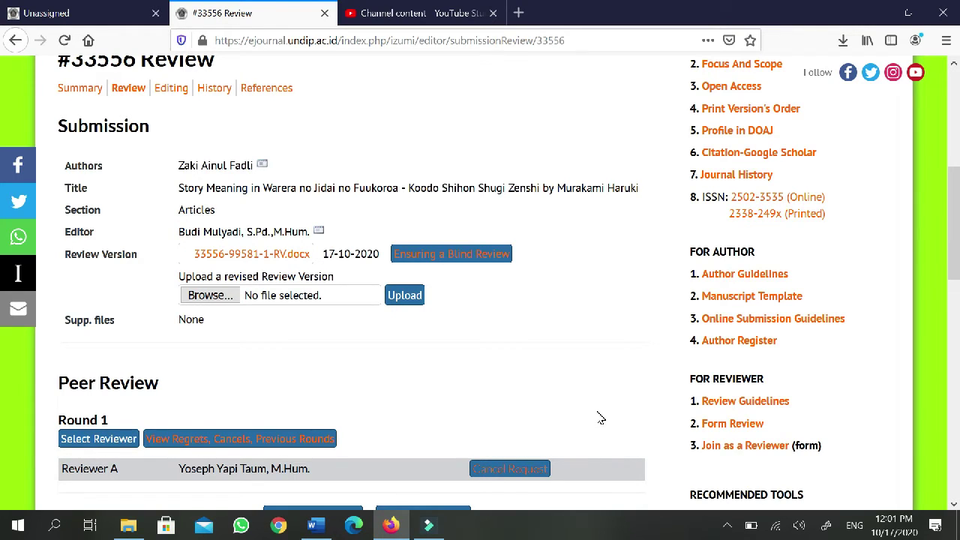
scroll(600, 418, "down", 4)
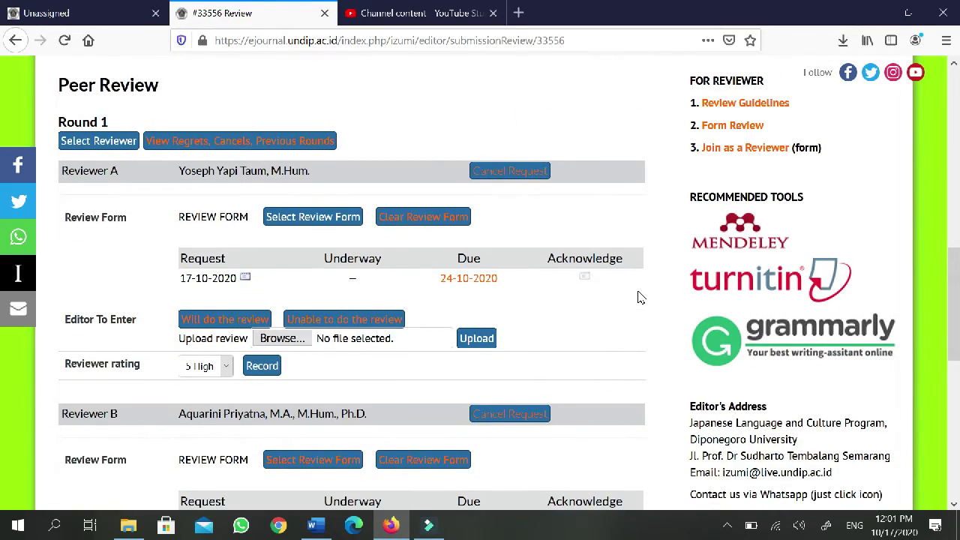
scroll(639, 298, "down", 3)
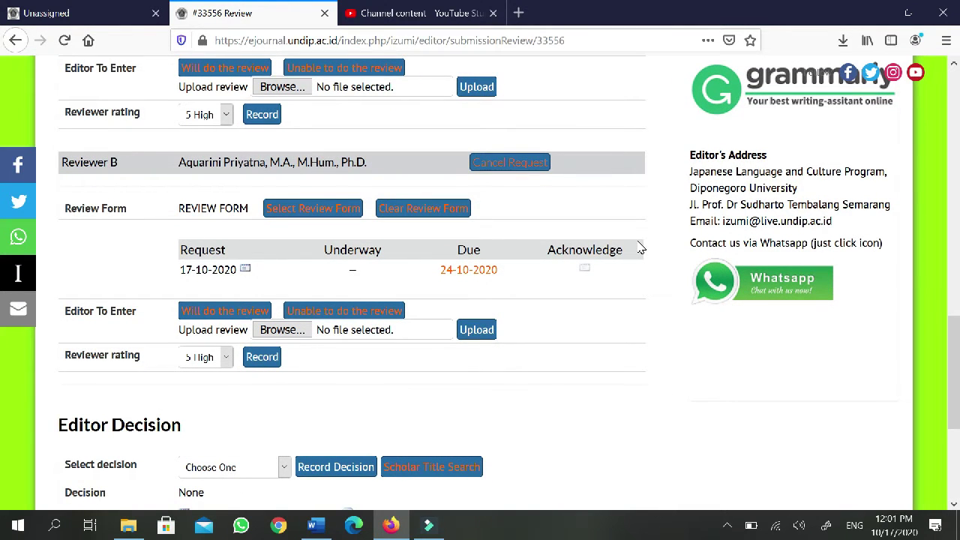
scroll(654, 386, "down", 1)
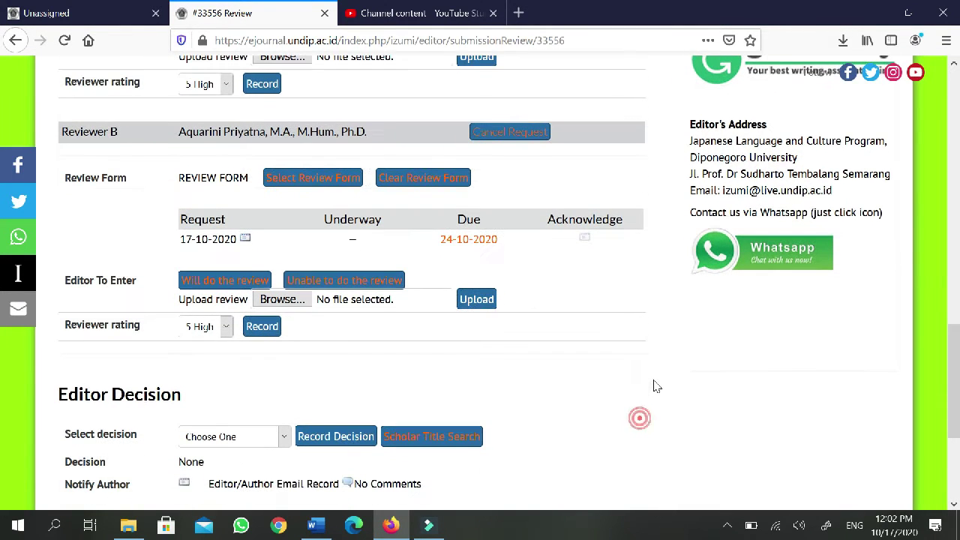
scroll(613, 373, "up", 2)
scroll(613, 383, "up", 1)
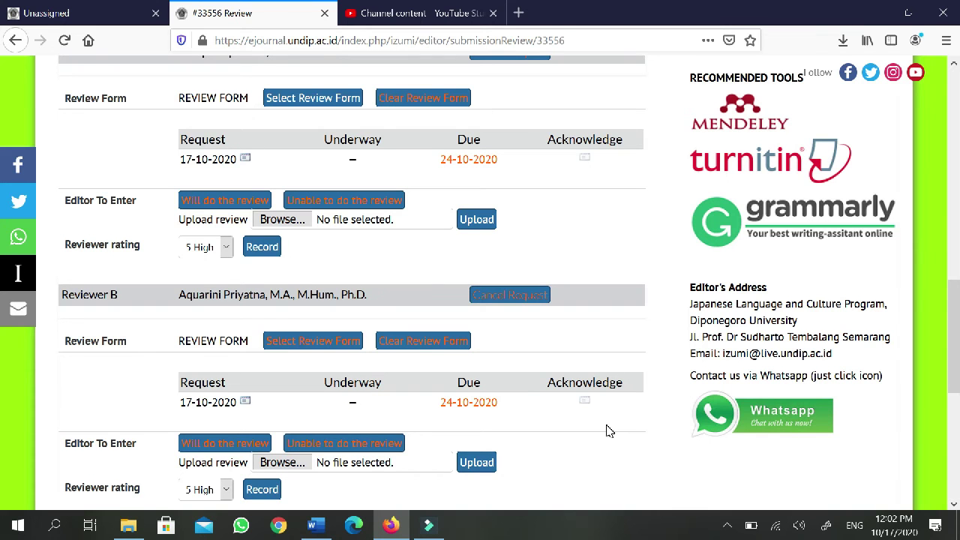
scroll(609, 430, "down", 5)
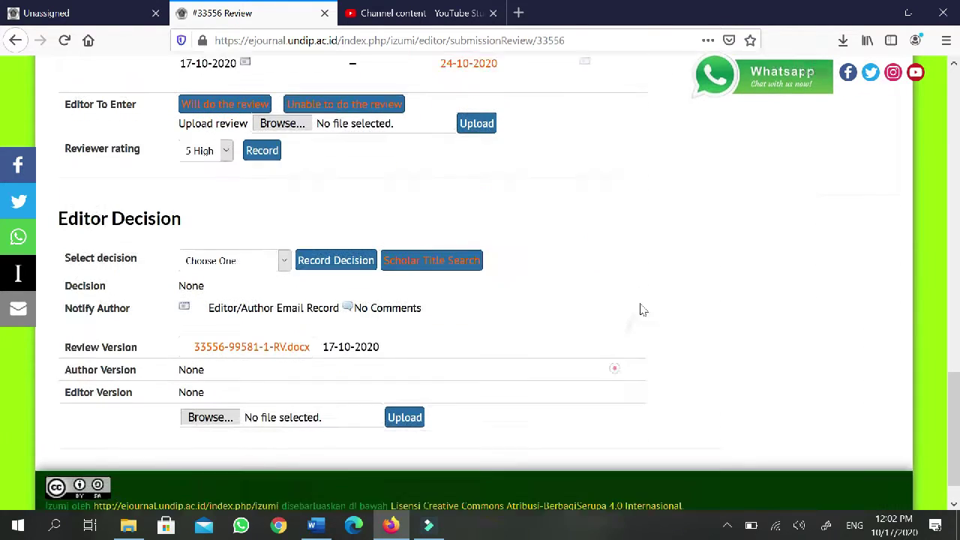
scroll(639, 393, "up", 6)
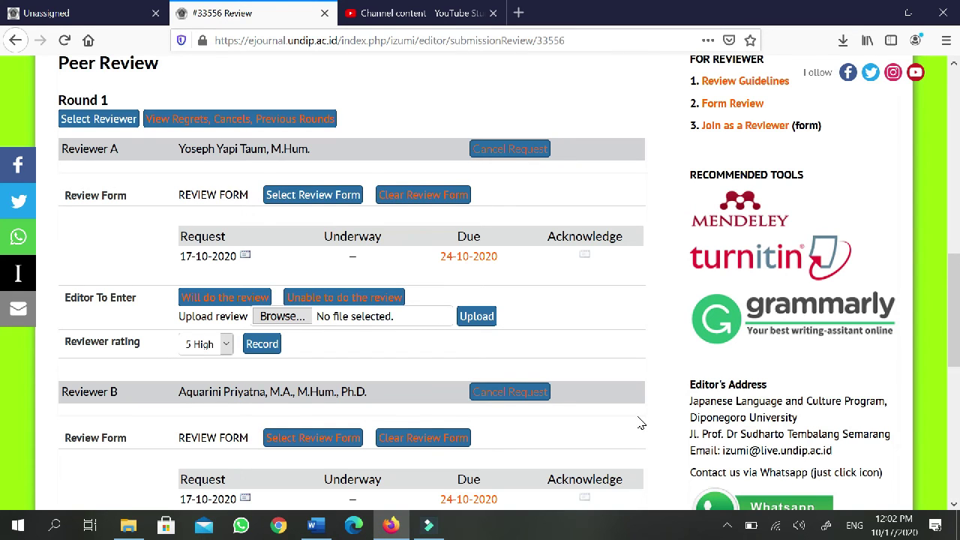
scroll(642, 424, "up", 4)
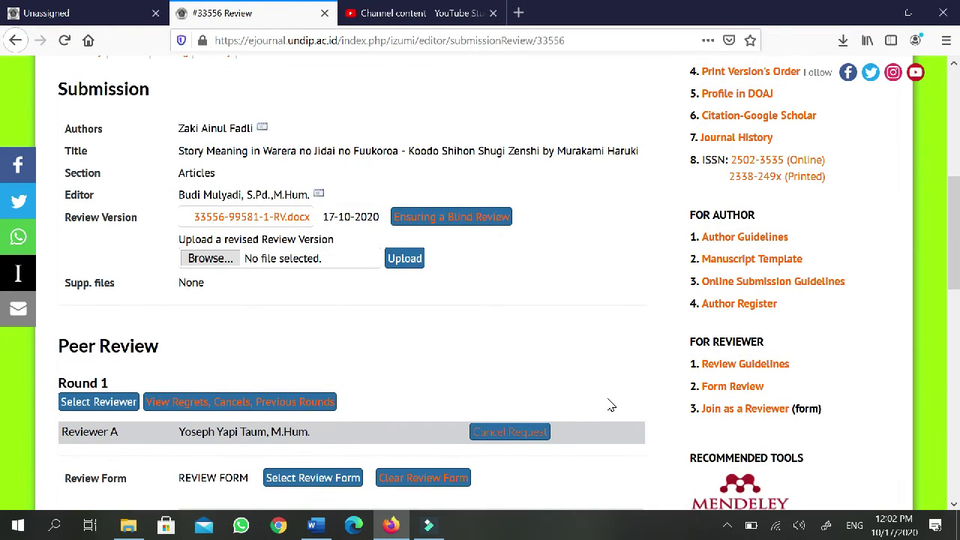
left_click(727, 525)
right_click(762, 474)
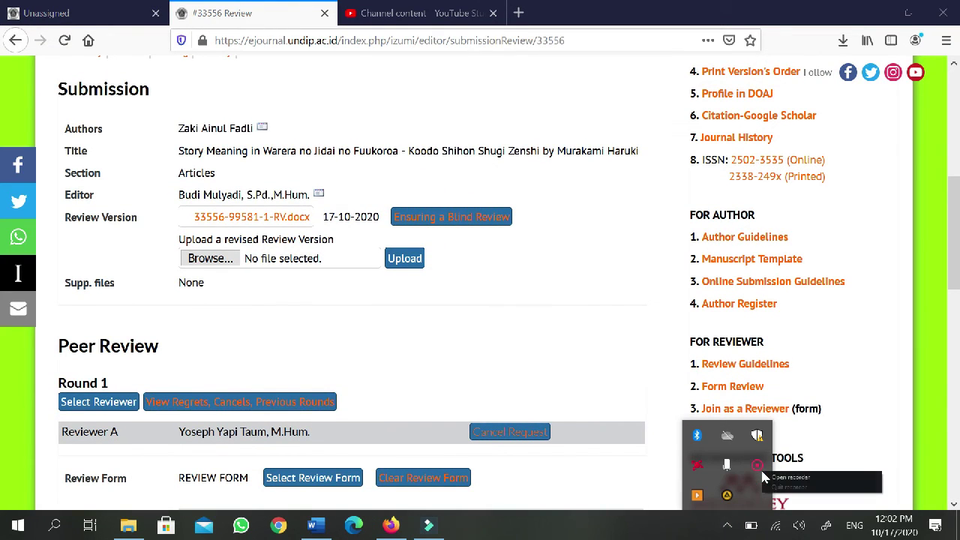
left_click(790, 478)
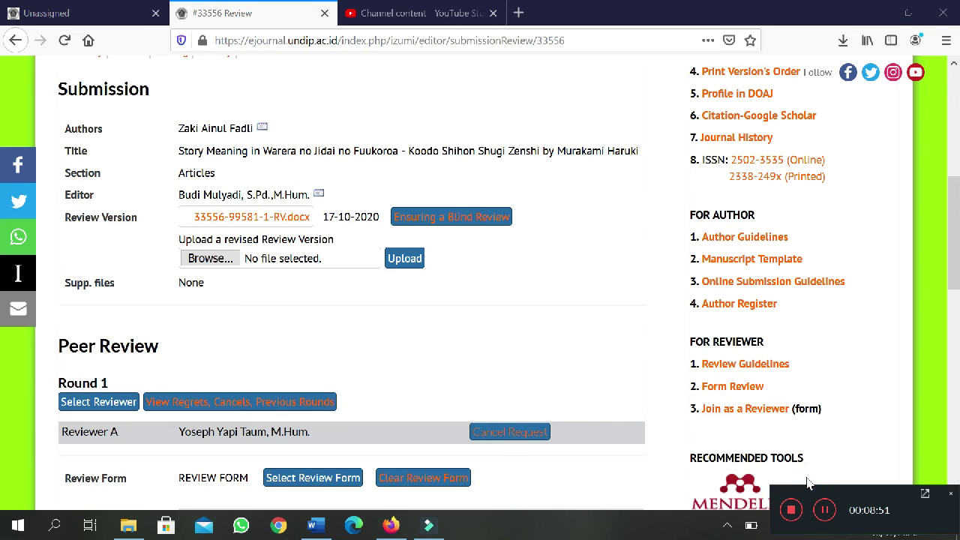